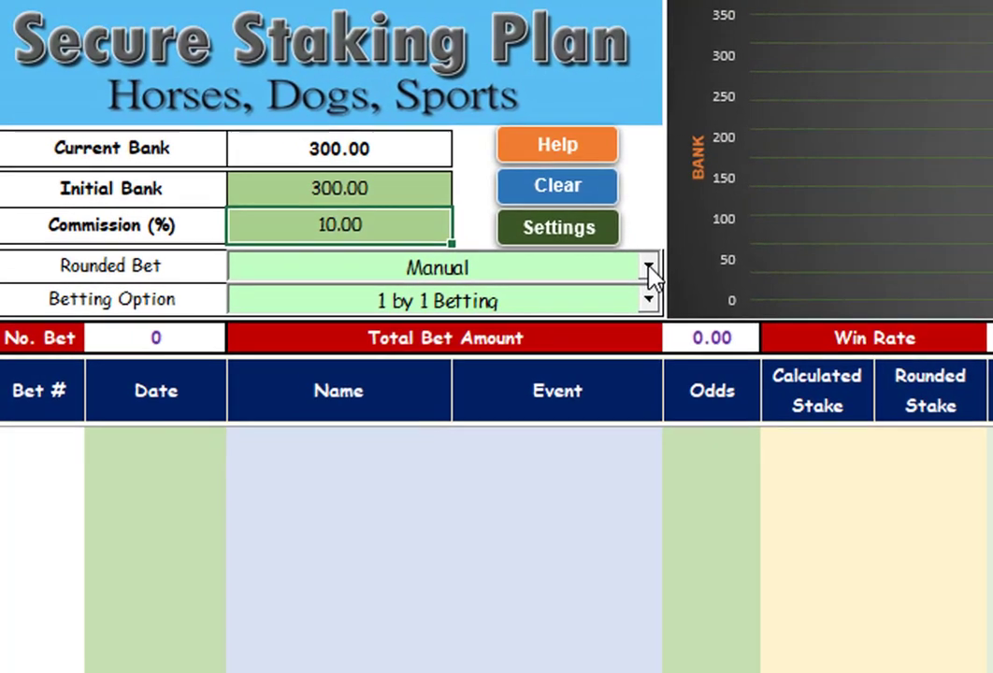
- Review the Rounded Bet and Betting Option choices and the staking percentages for each odds bracket, and hide the settings again
click(649, 269)
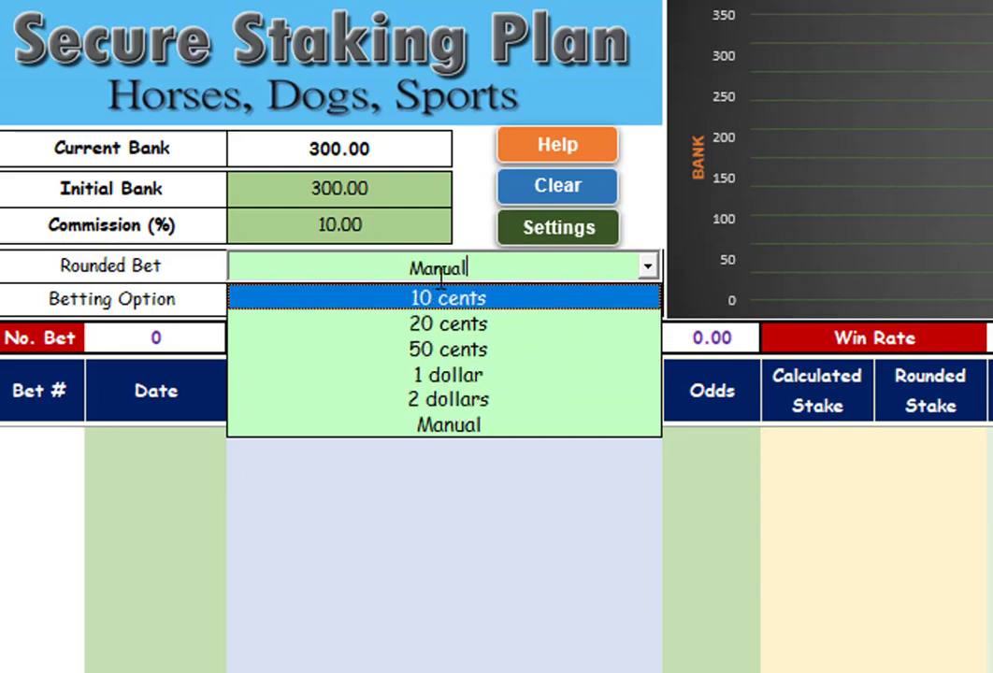
click(483, 270)
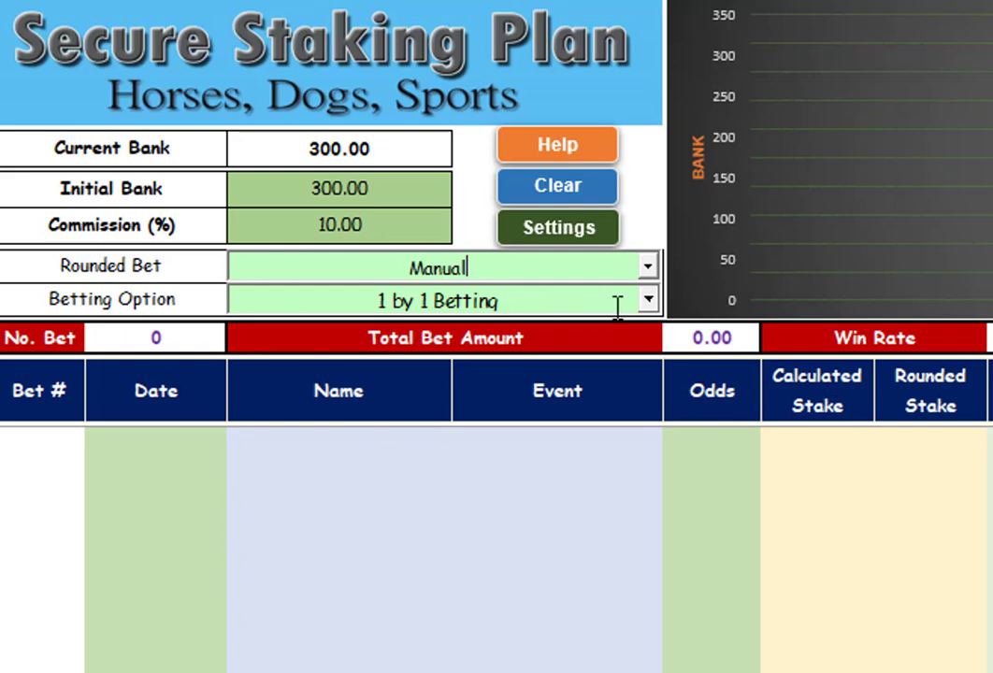
click(647, 300)
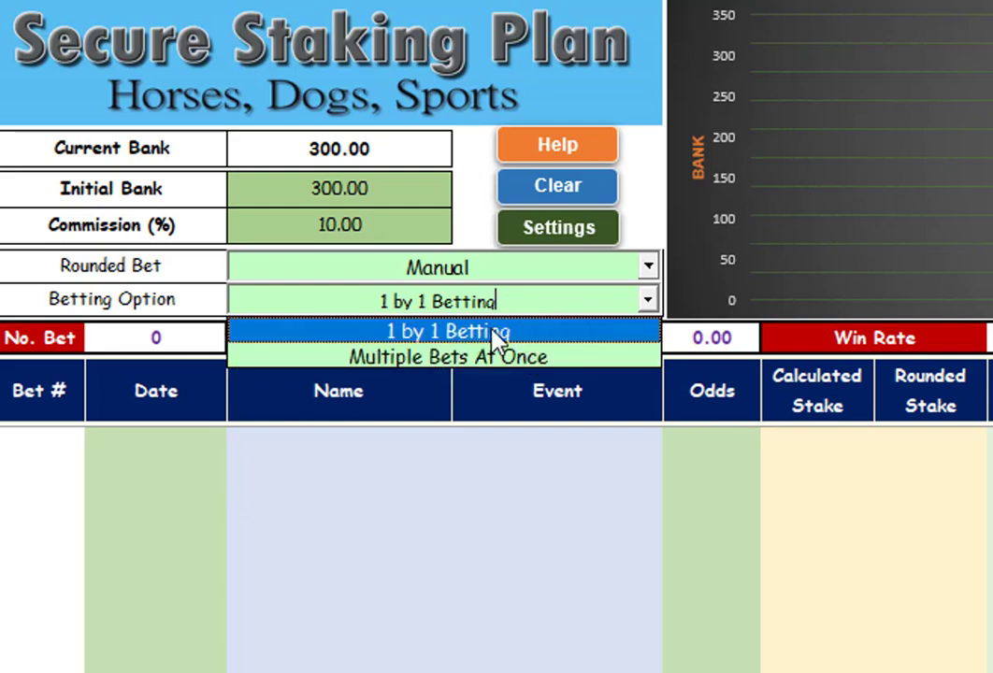
click(556, 227)
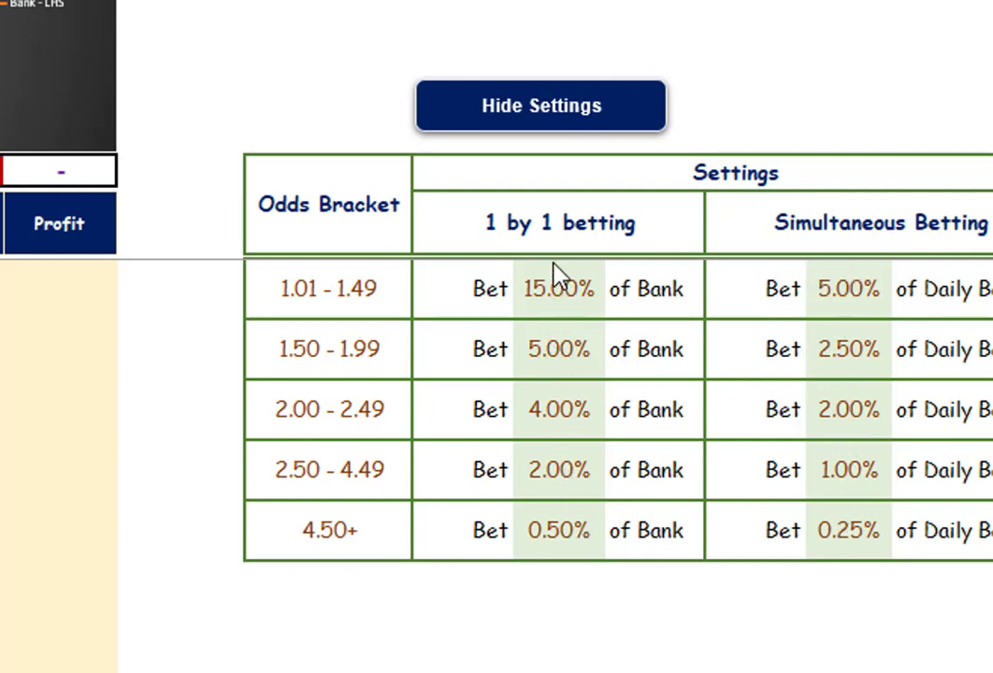
click(501, 113)
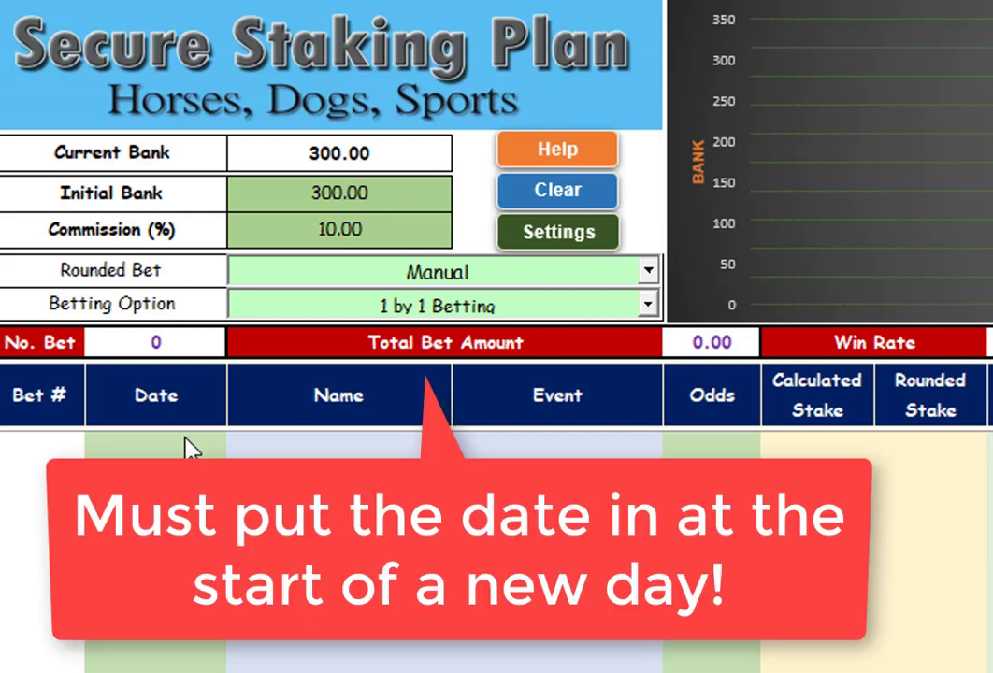
- Set the Betting Option to 1 by 1 Betting
click(646, 303)
click(647, 306)
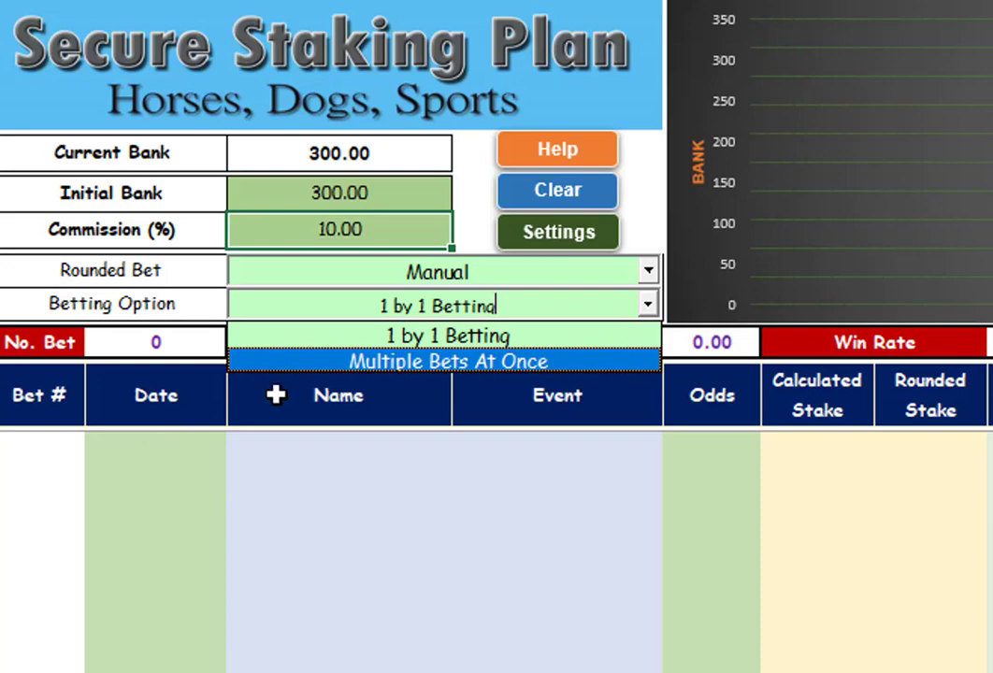
click(411, 337)
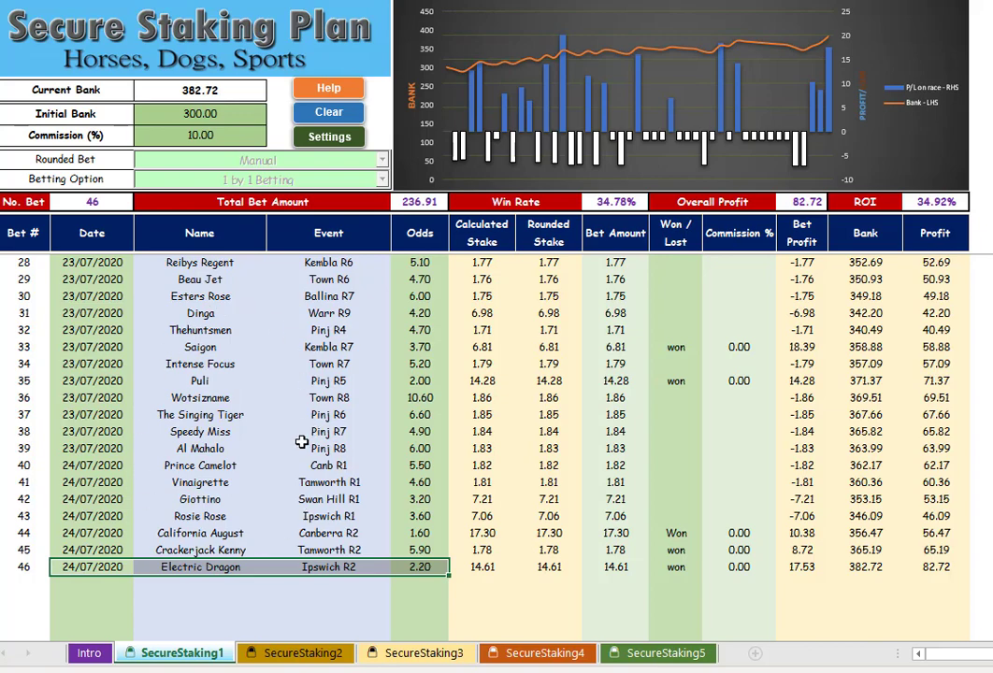
- Set the commission for bet 4, Space Is Deep, to 10%
scroll(301, 442, up, 9)
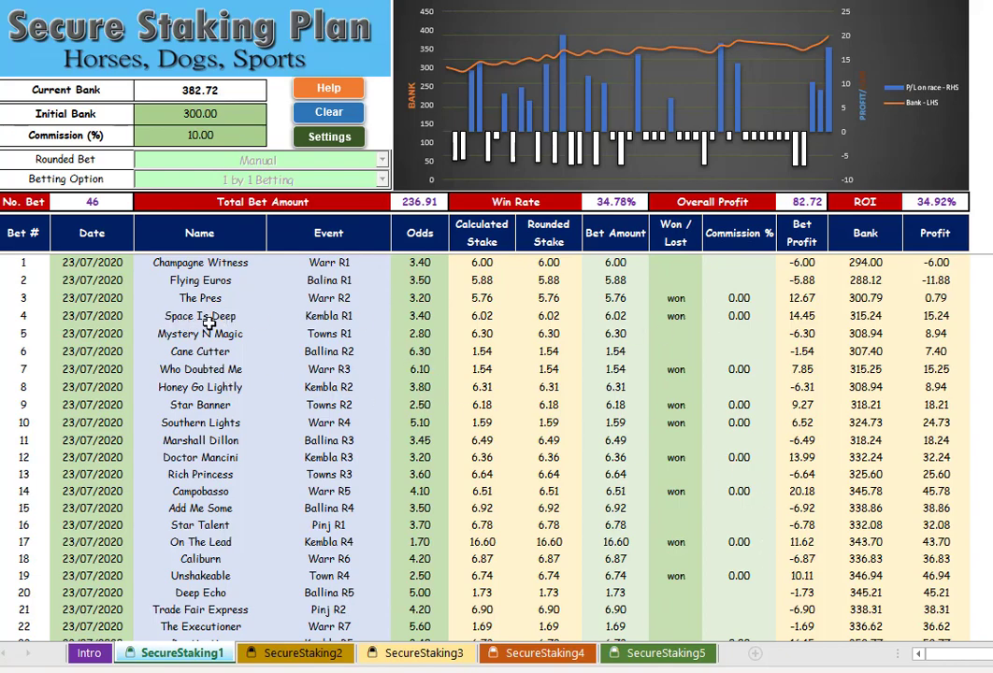
click(742, 318)
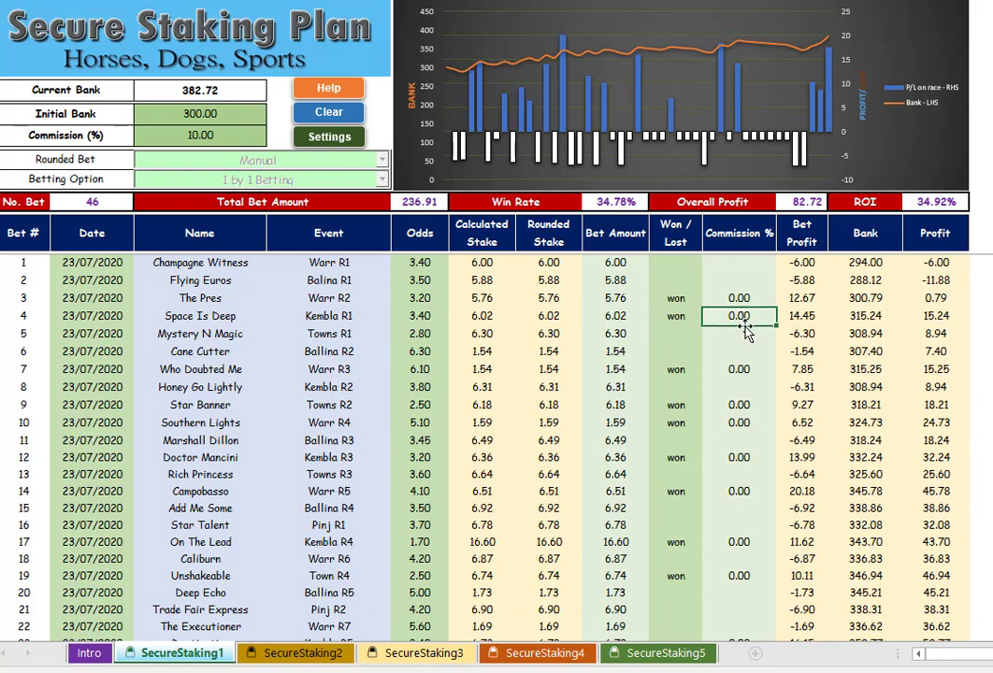
text(10)
key(Return)
key(Return)
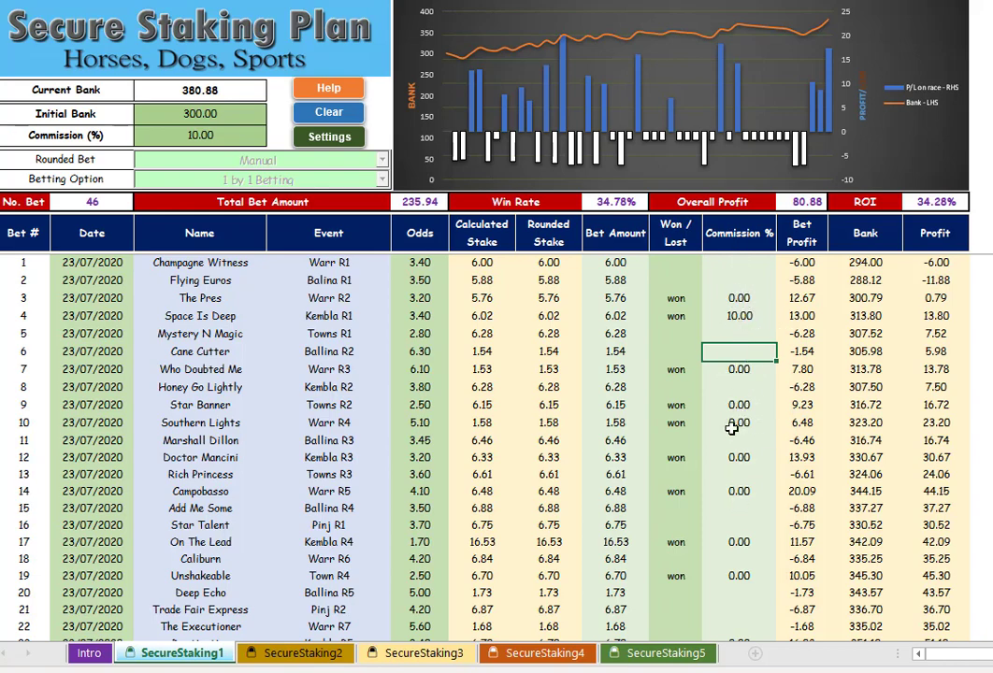
- Set the commission for bet 4, Space Is Deep, back to 0%
click(737, 317)
text(0)
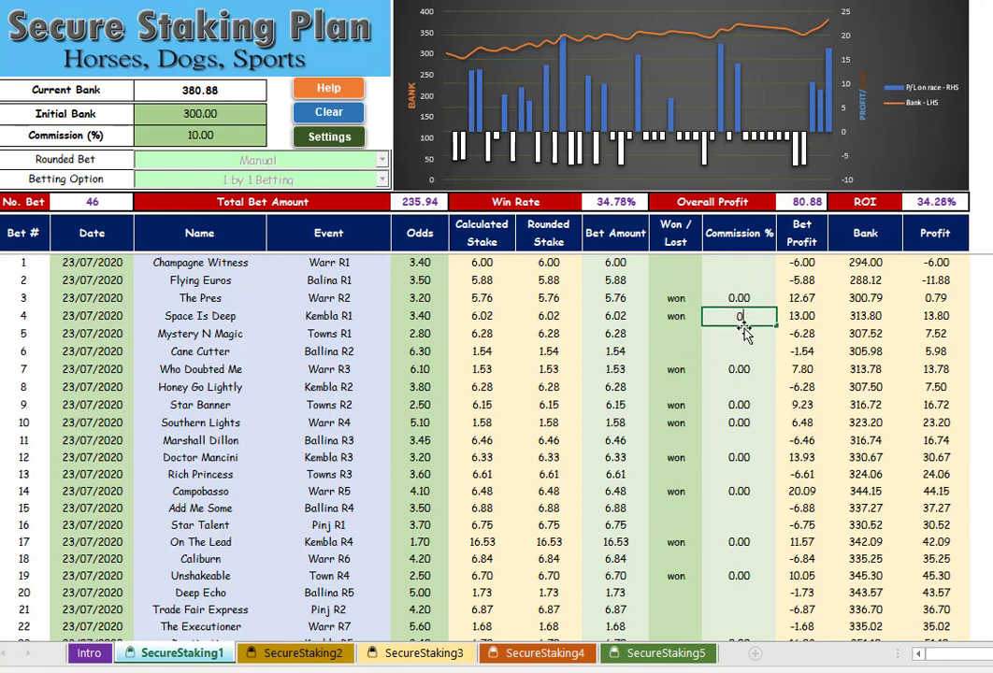
key(Return)
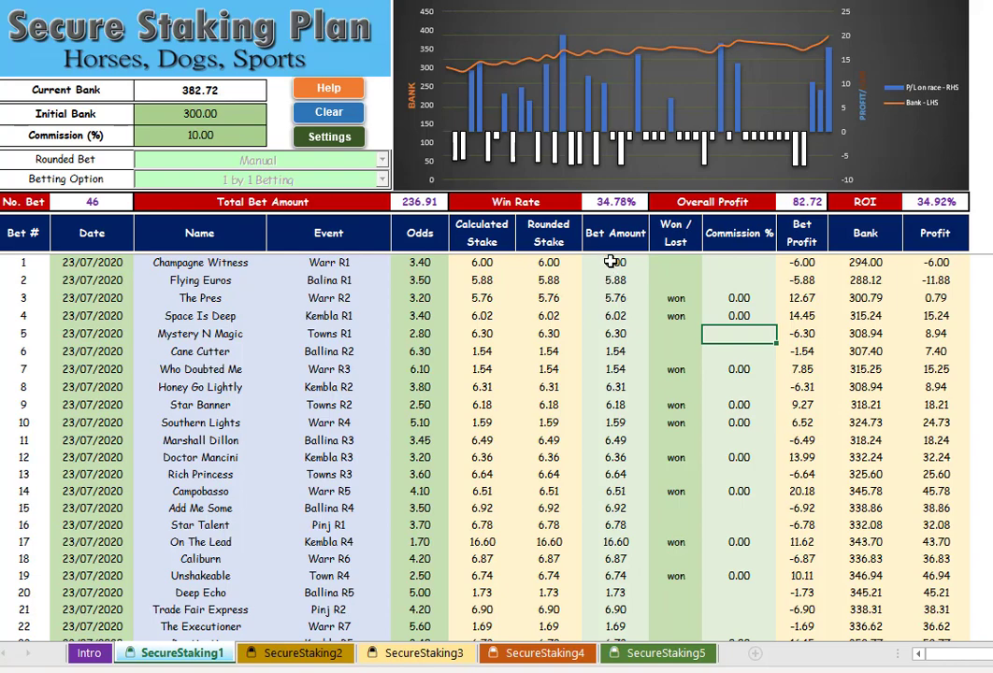
- Set the bet amount for bet 2, Flying Euros, to 6.00
click(615, 264)
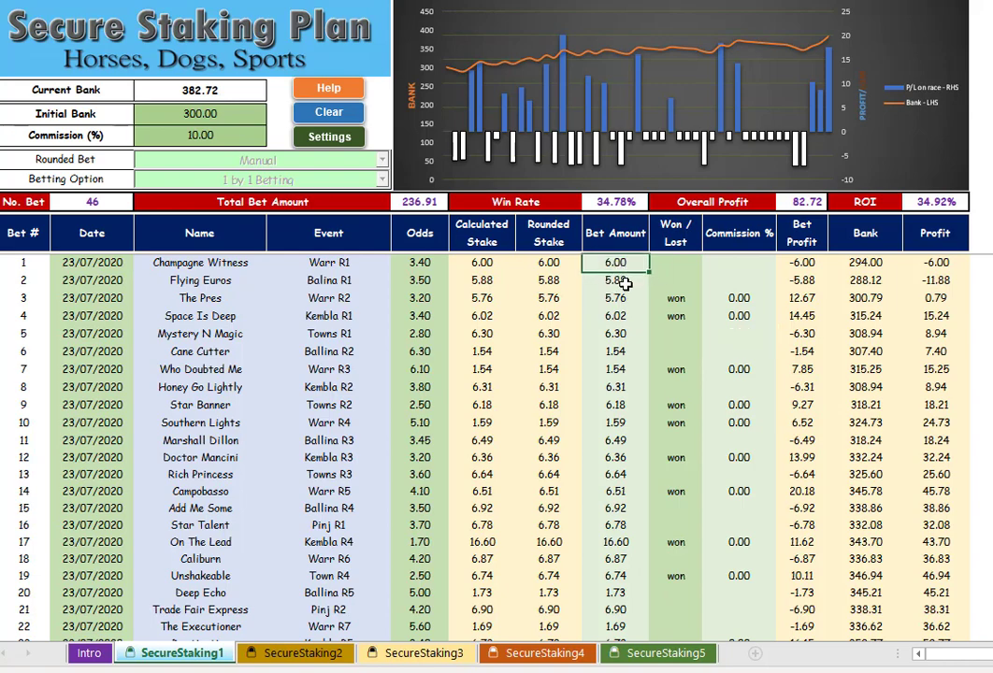
click(624, 281)
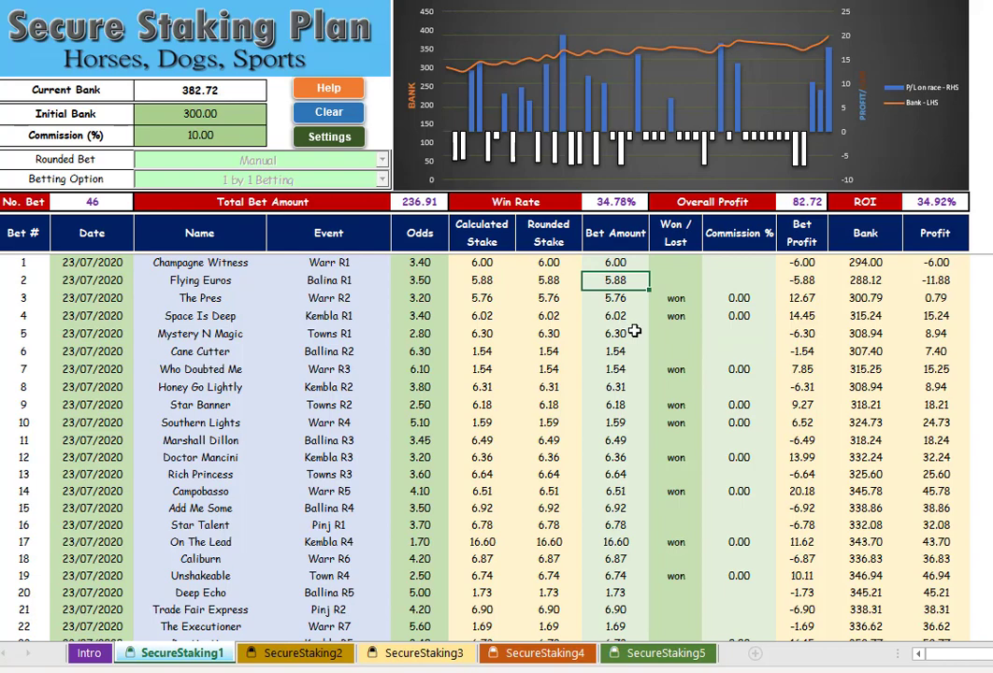
text(6.00)
key(Return)
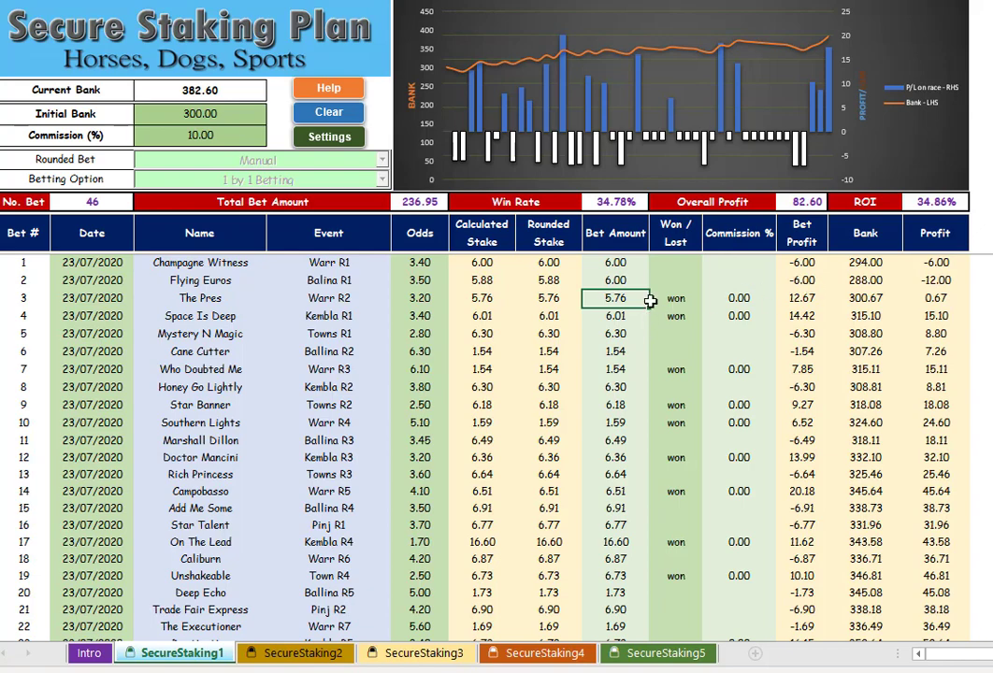
click(623, 280)
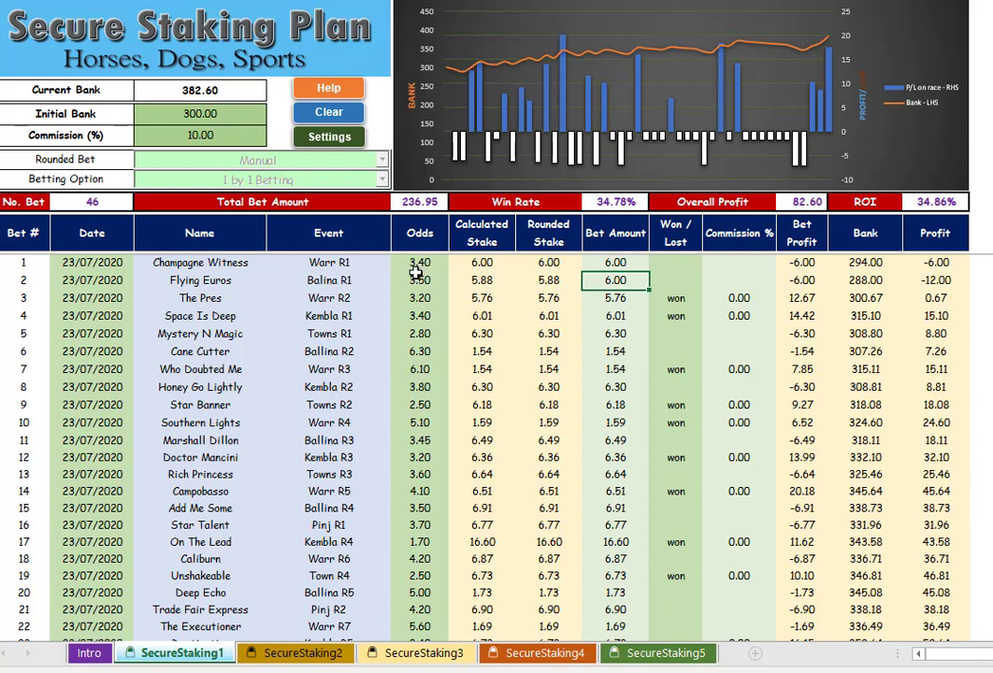
- Set the odds for bet 3, The Pres, to 3.1
click(407, 299)
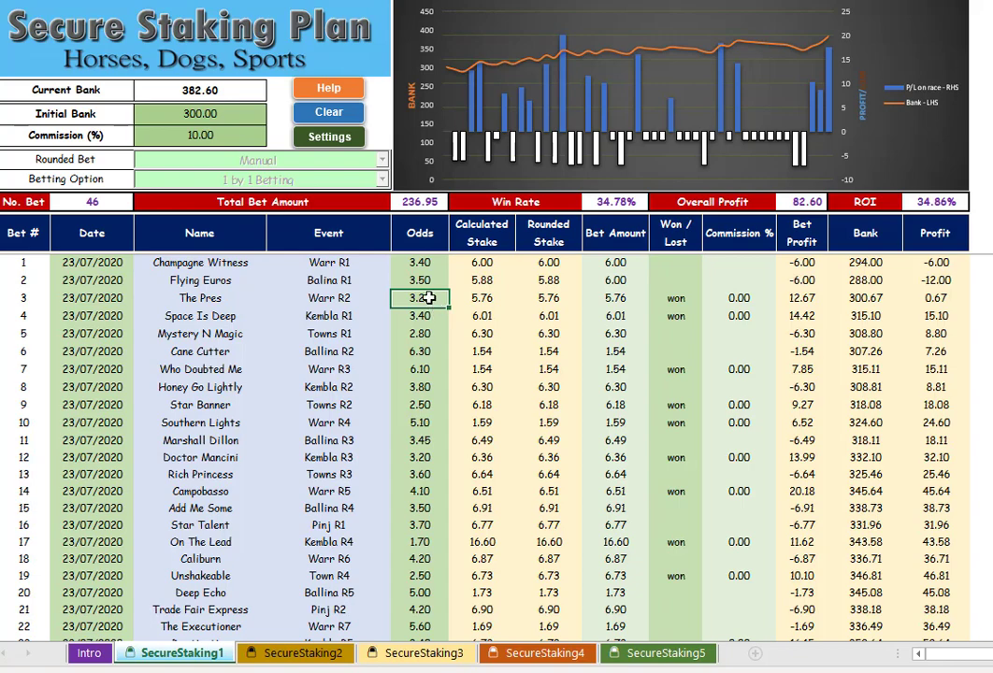
text(3.)
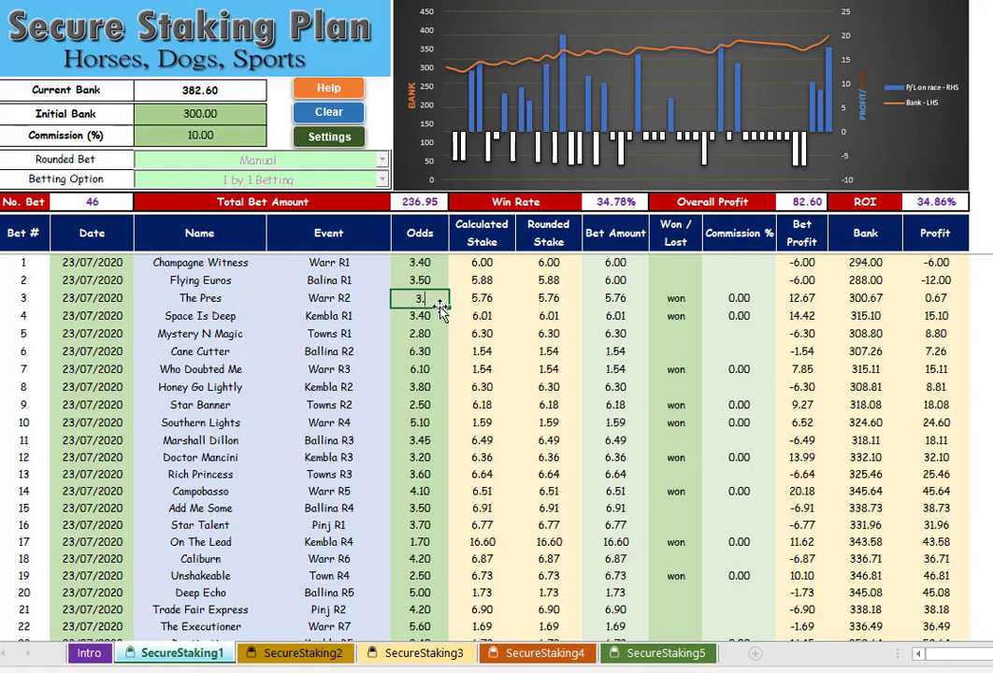
text(1)
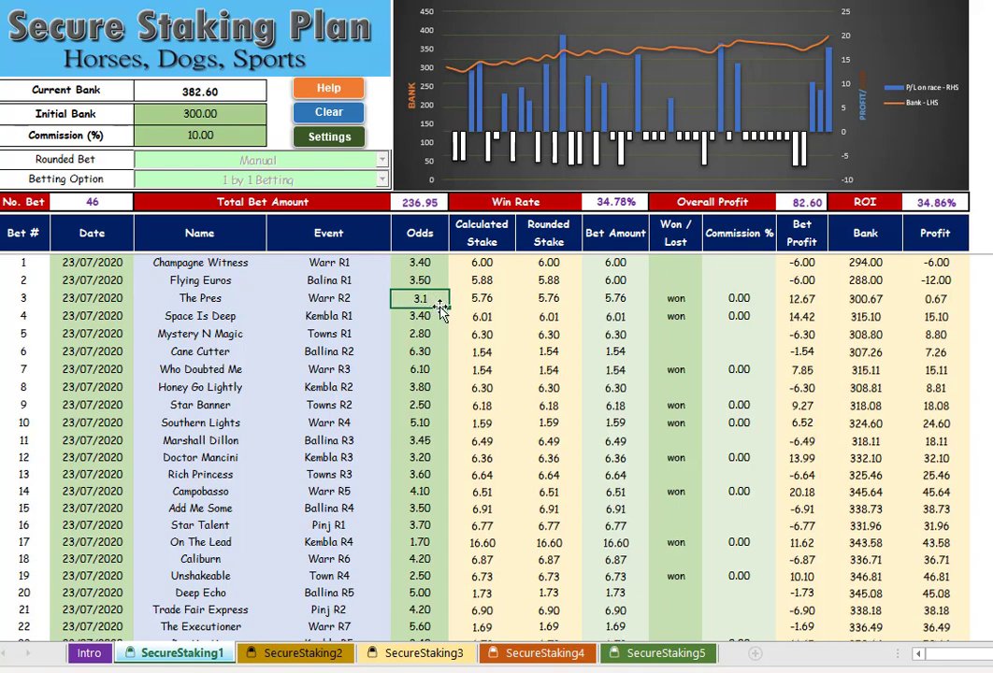
key(Return)
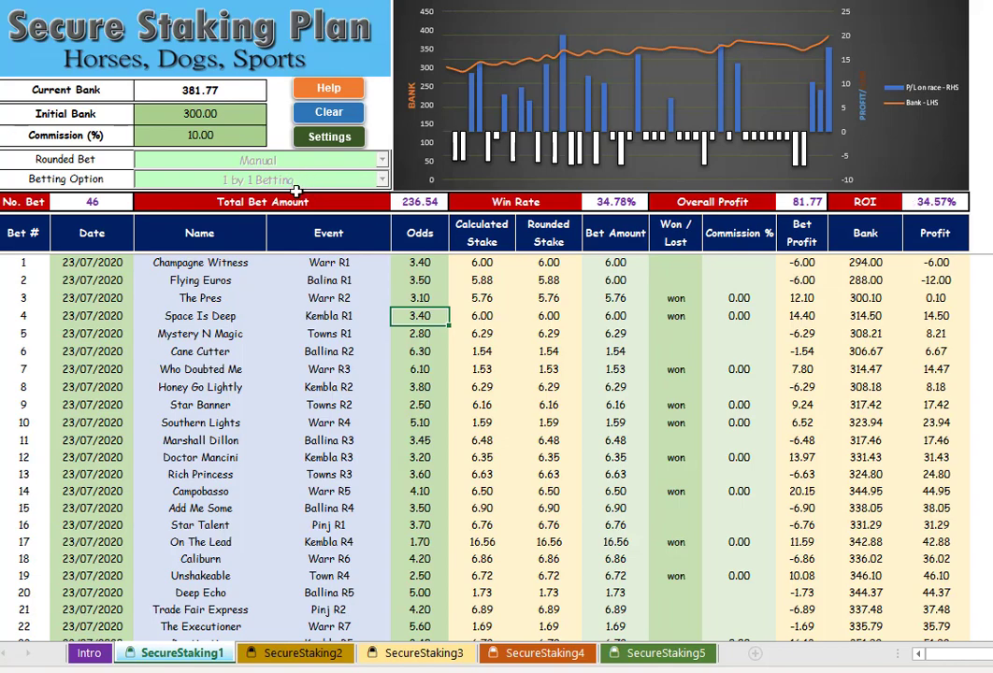
- Compare the Multiple Bets At Once totals on the SecureStaking2 sheet with the 1 by 1 Betting totals on SecureStaking1
click(288, 655)
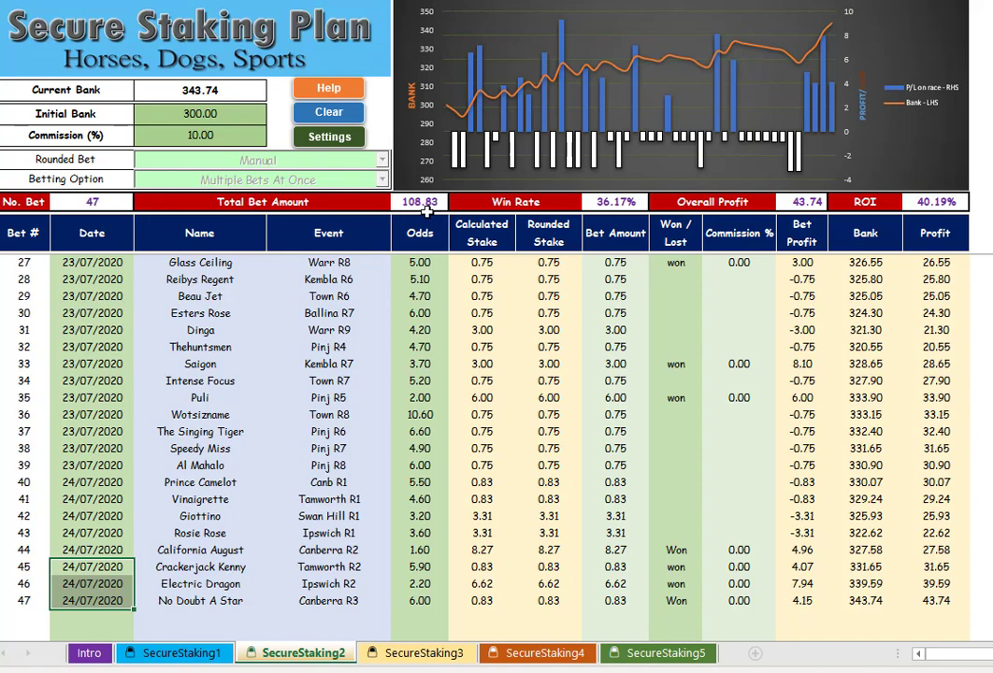
click(165, 657)
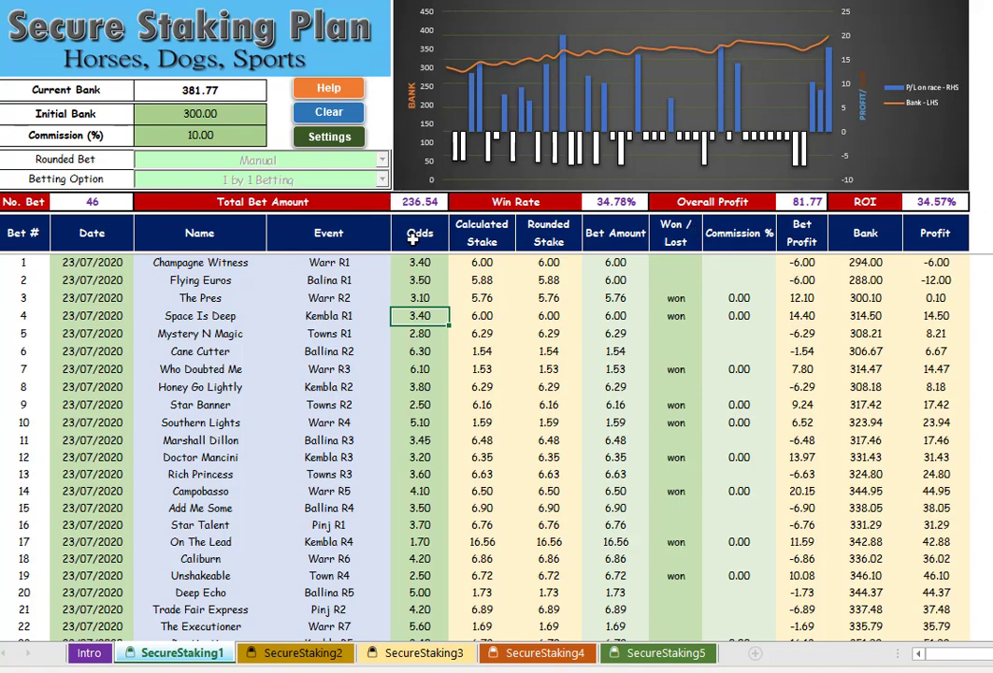
click(291, 653)
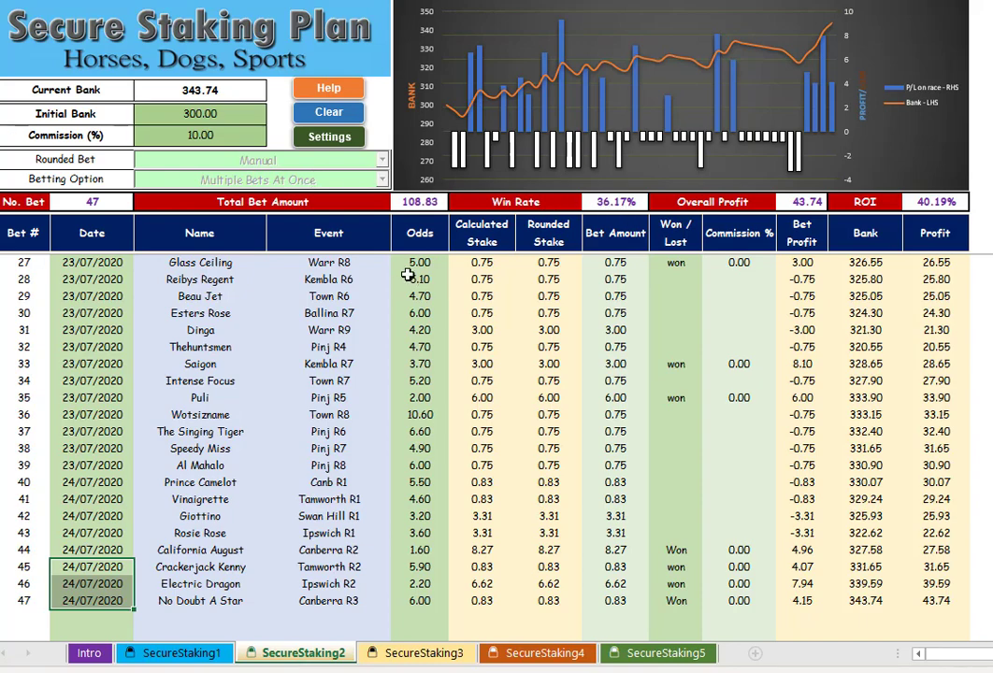
click(168, 653)
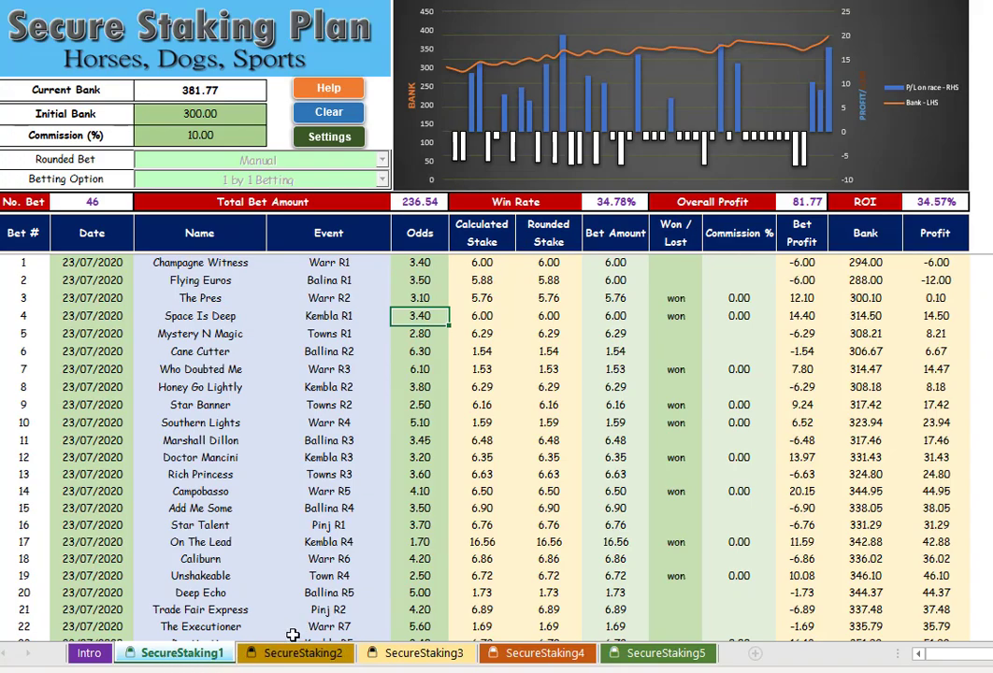
- Copy the date, name, event and odds of bet 47, No Doubt A Star, from the SecureStaking2 sheet
scroll(269, 510, down, 5)
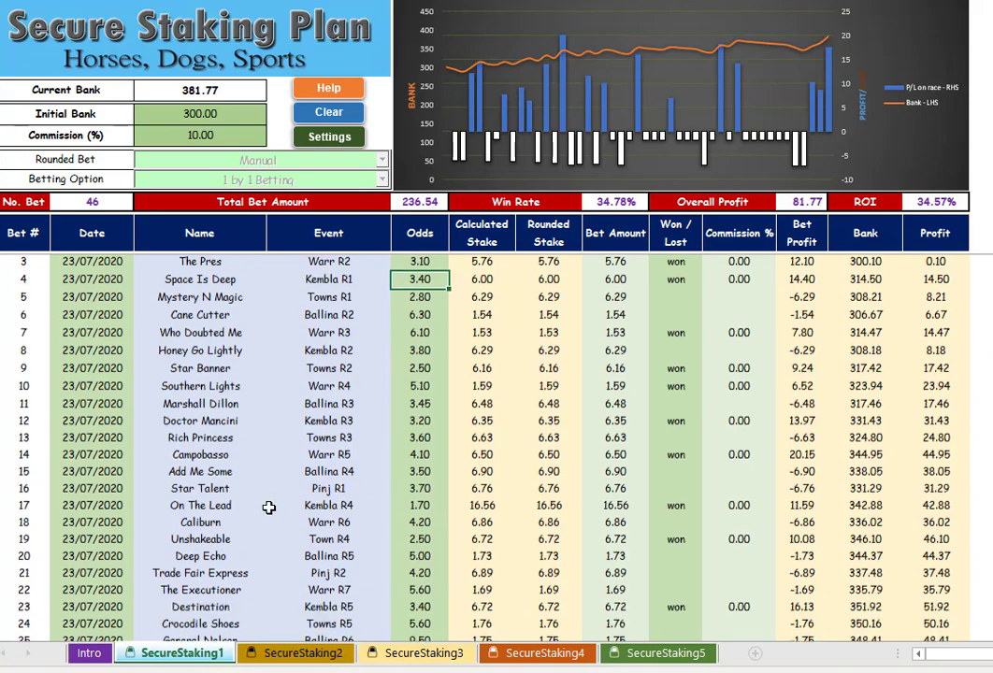
scroll(271, 512, down, 5)
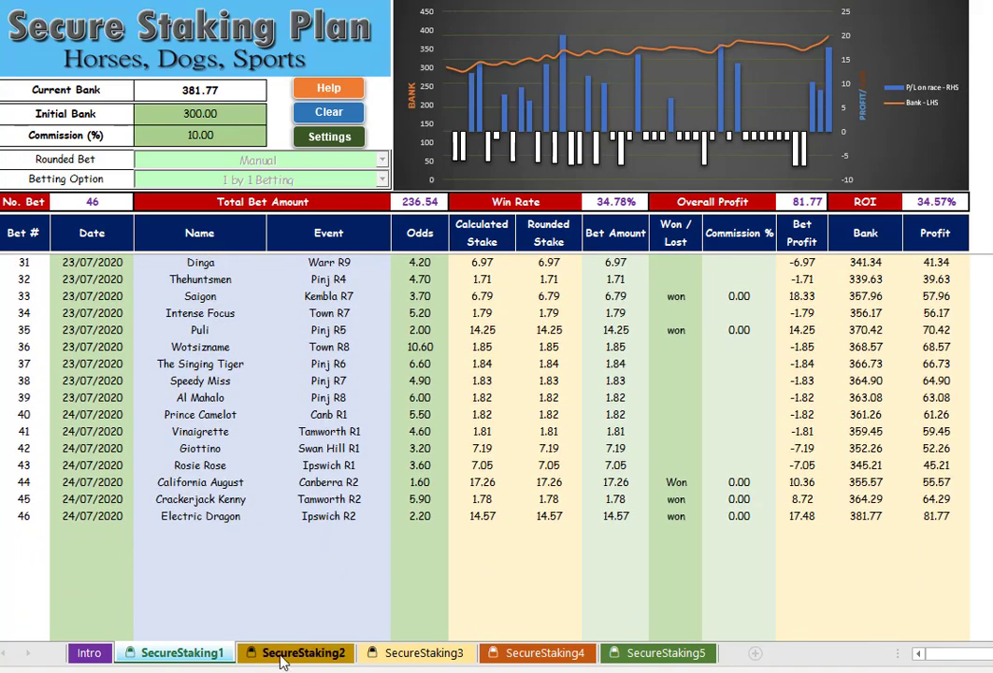
key(ctrl+Page_Down)
scroll(197, 580, down, 1)
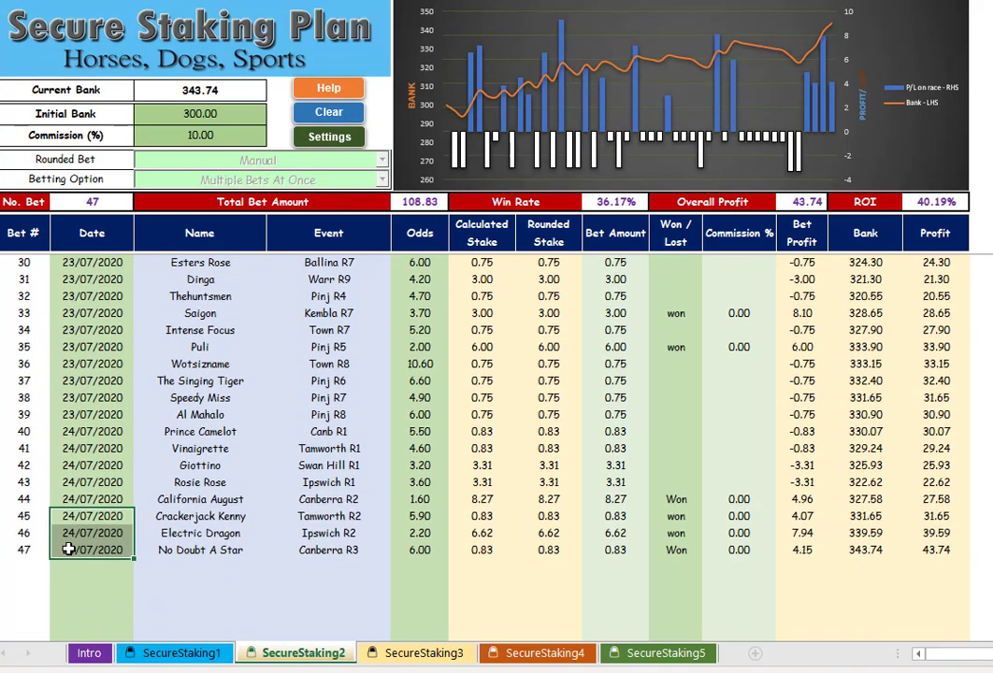
drag(70, 550, 327, 553)
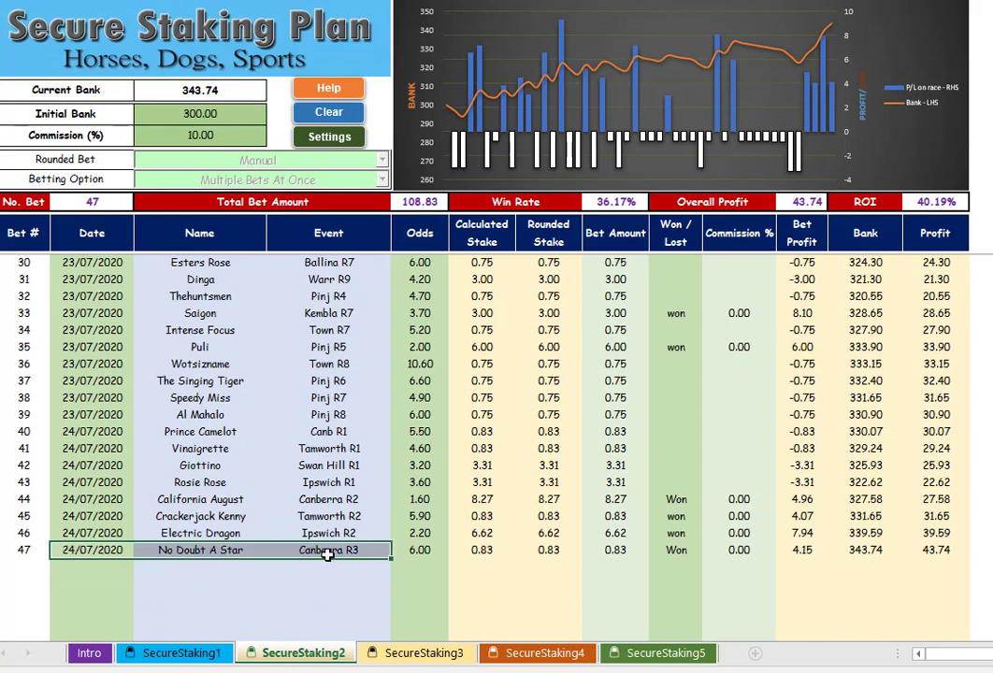
right_click(385, 551)
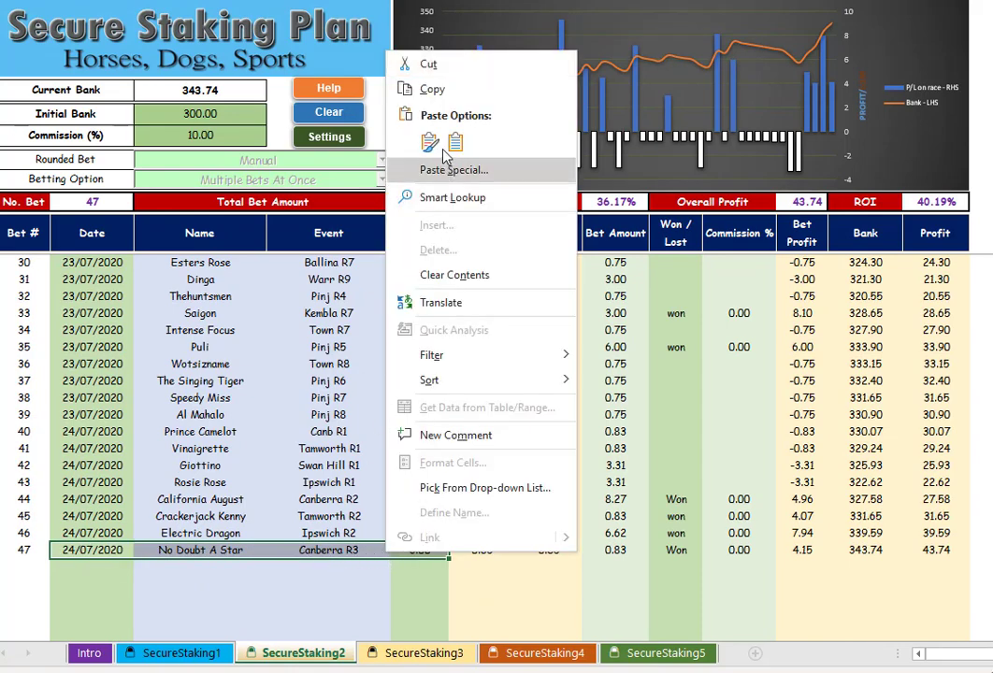
click(434, 91)
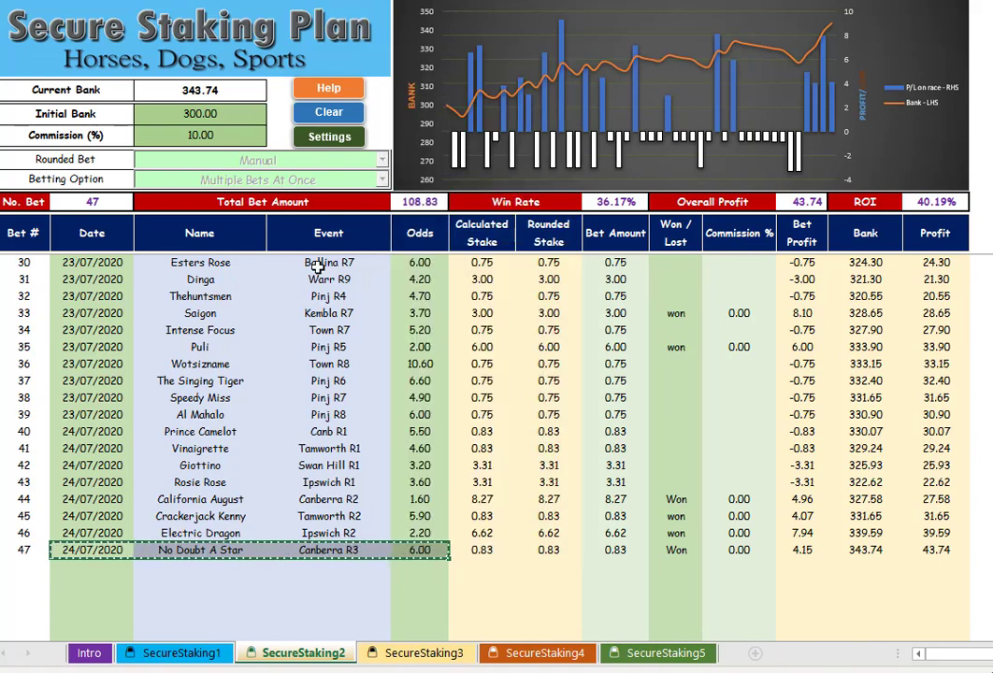
- Paste the copied No Doubt A Star bet as values into the first empty row below bet 46 on the SecureStaking1 sheet
click(205, 654)
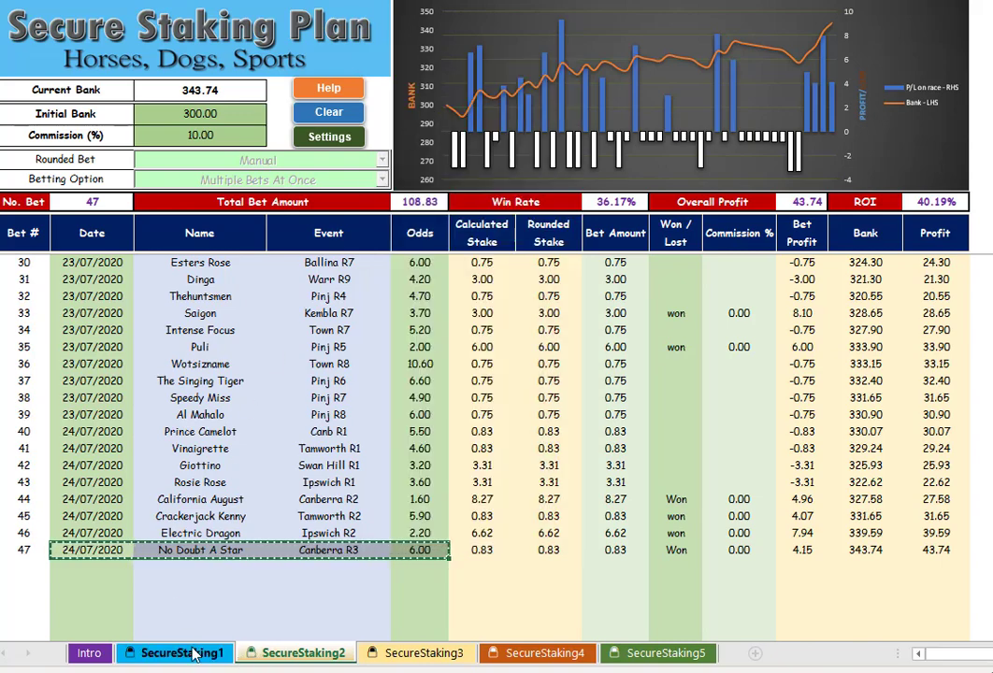
click(87, 530)
right_click(88, 533)
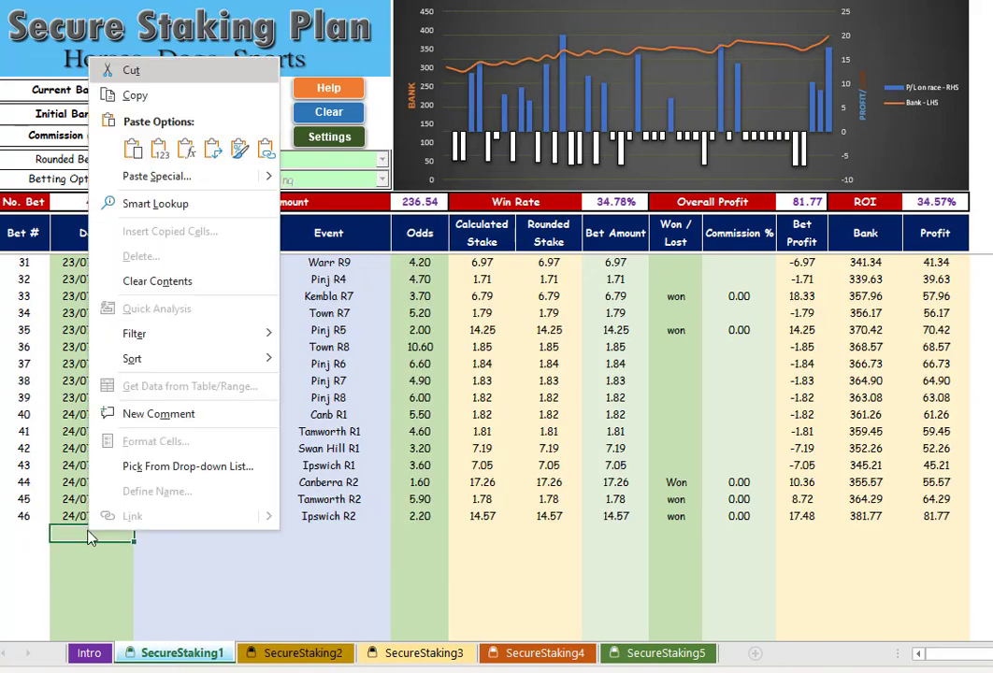
click(159, 157)
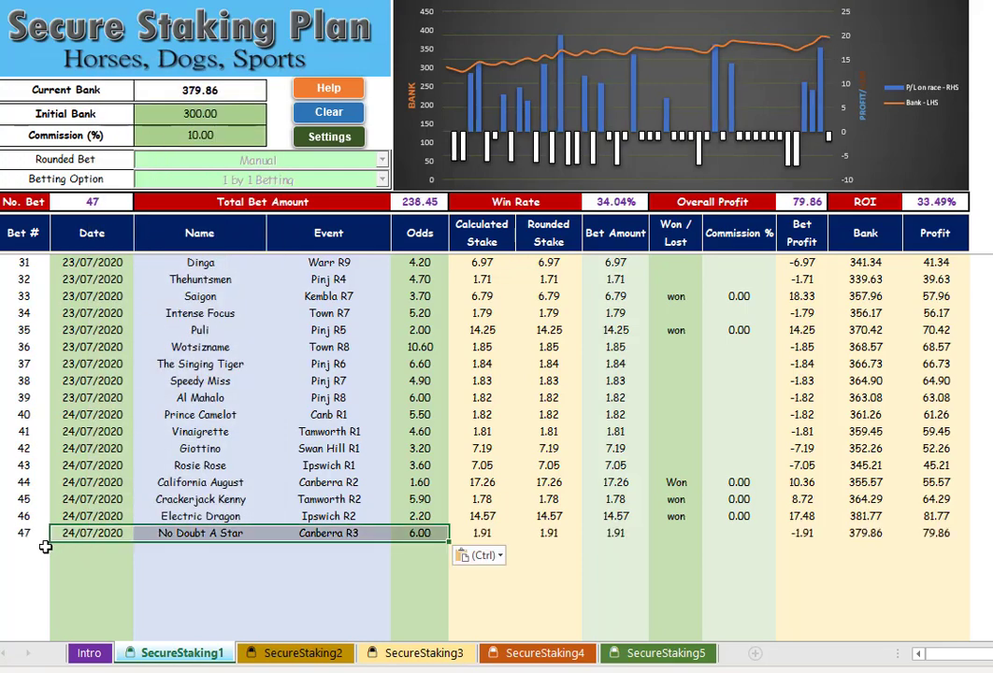
- Mark bet 47 as won by filling the result down from bet 46, and return to the SecureStaking2 sheet
click(669, 517)
drag(702, 526, 703, 544)
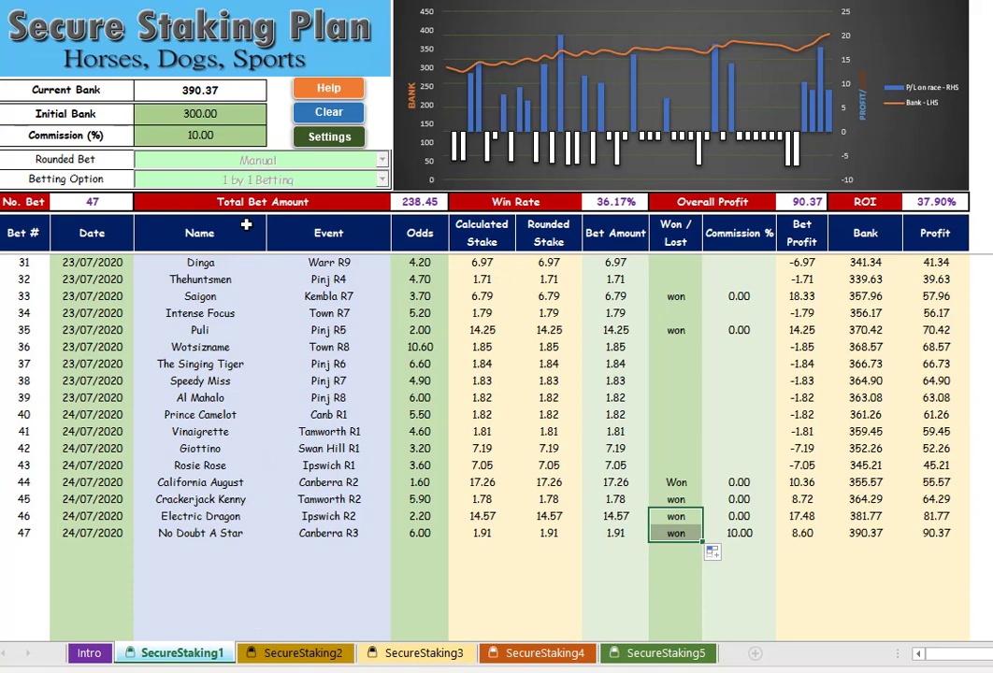
click(300, 656)
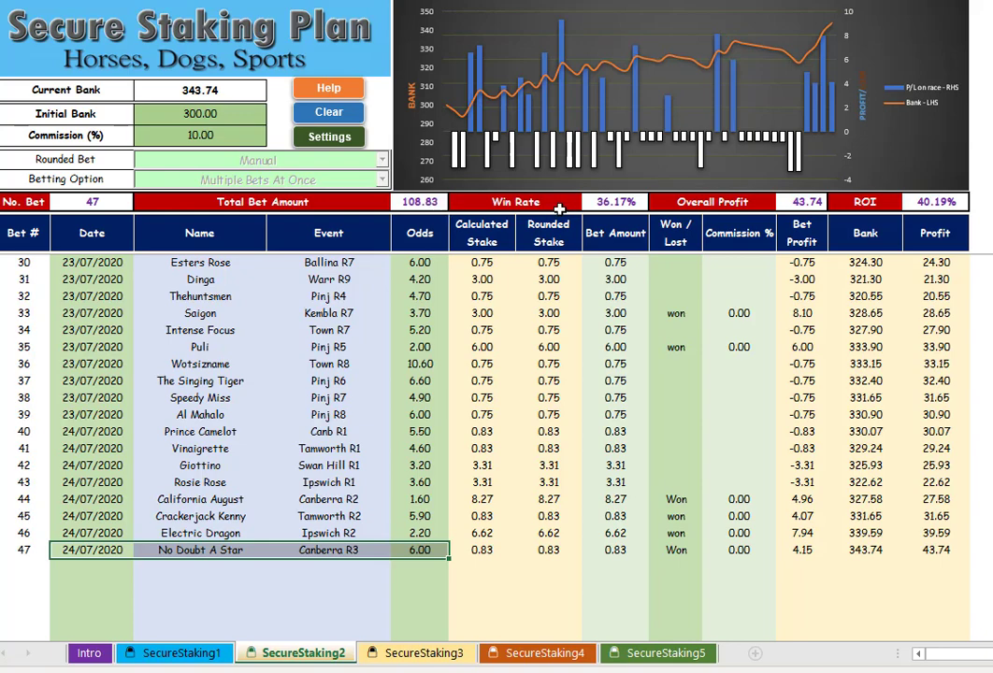
- Compare the totals and bet profits of the Multiple Bets At Once plan on SecureStaking2 with the 1 by 1 Betting plan on SecureStaking1
click(405, 581)
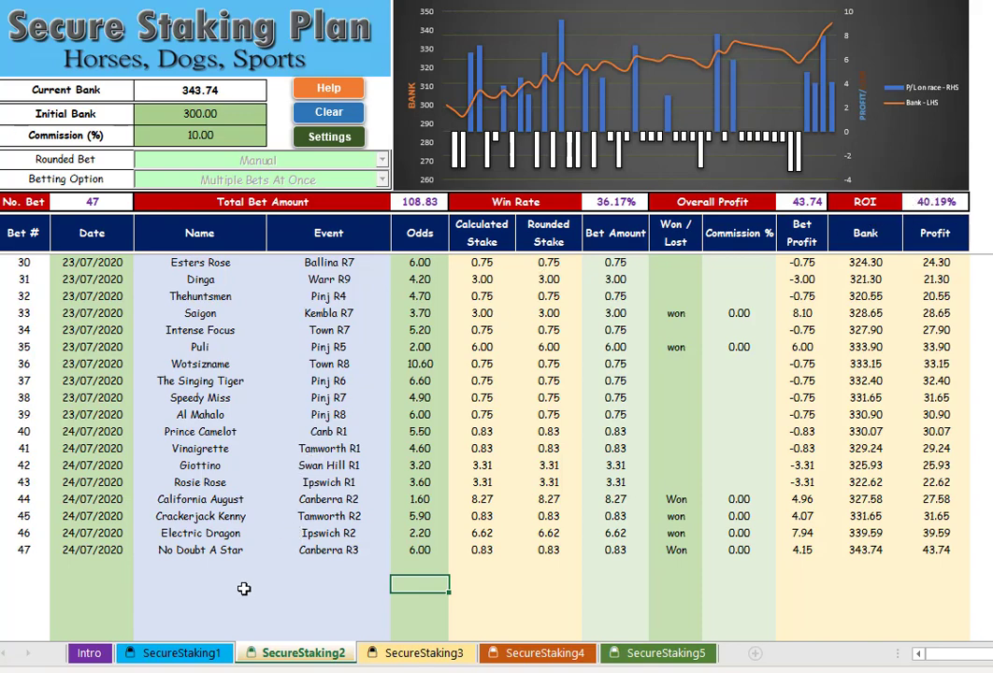
click(181, 652)
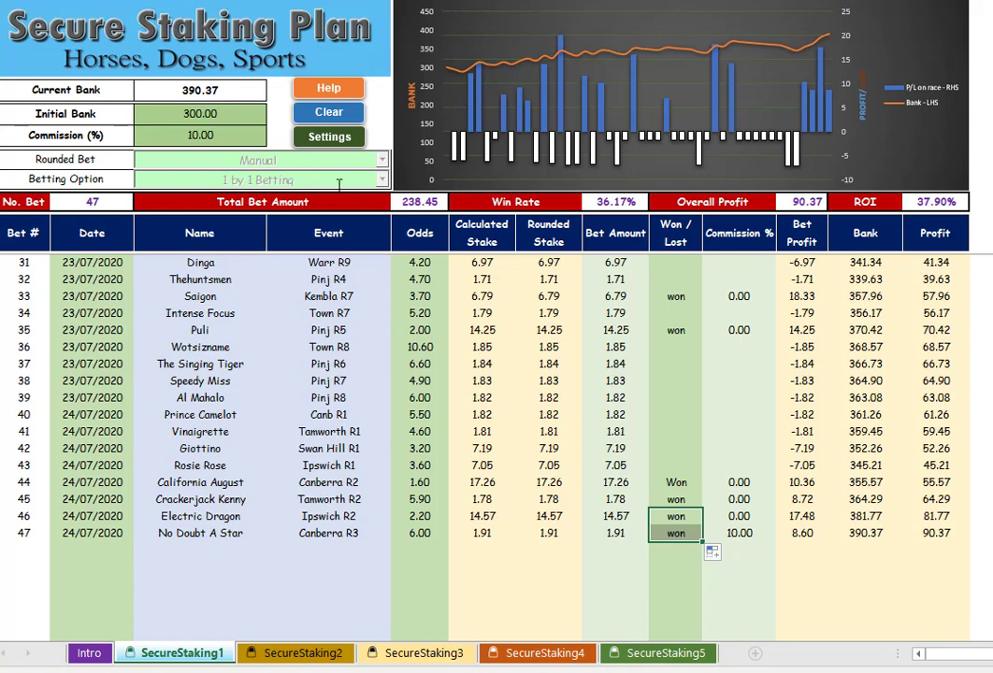
click(285, 653)
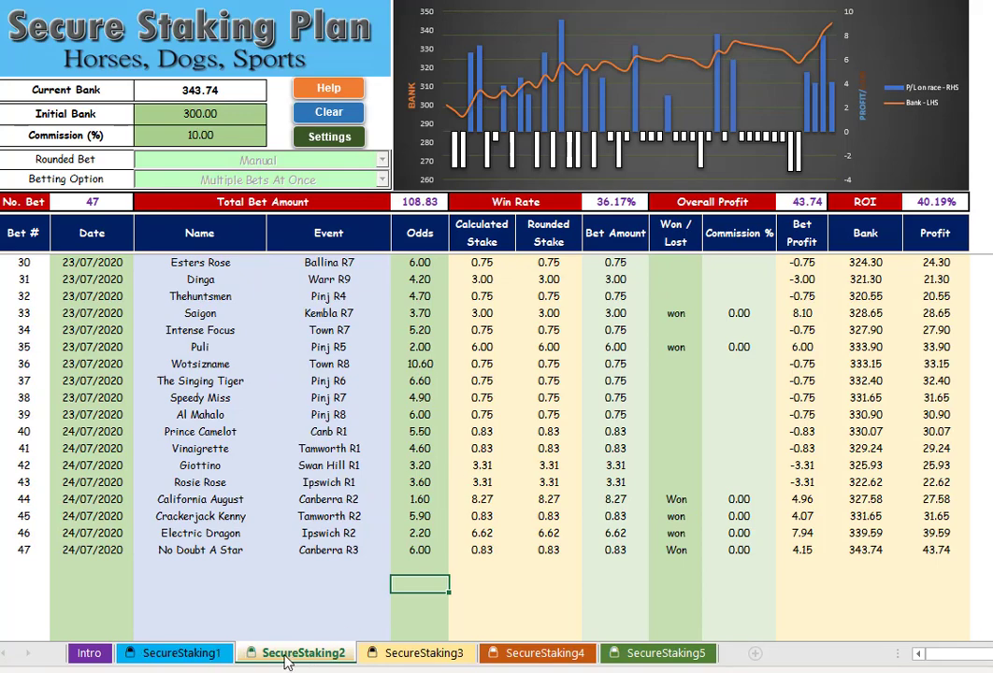
click(187, 653)
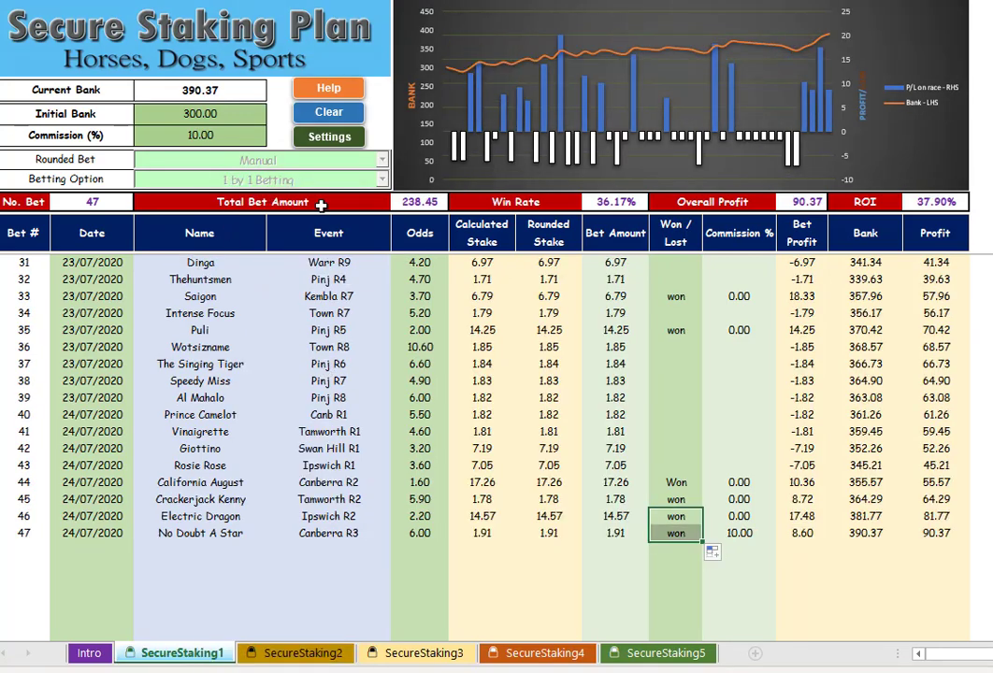
click(673, 567)
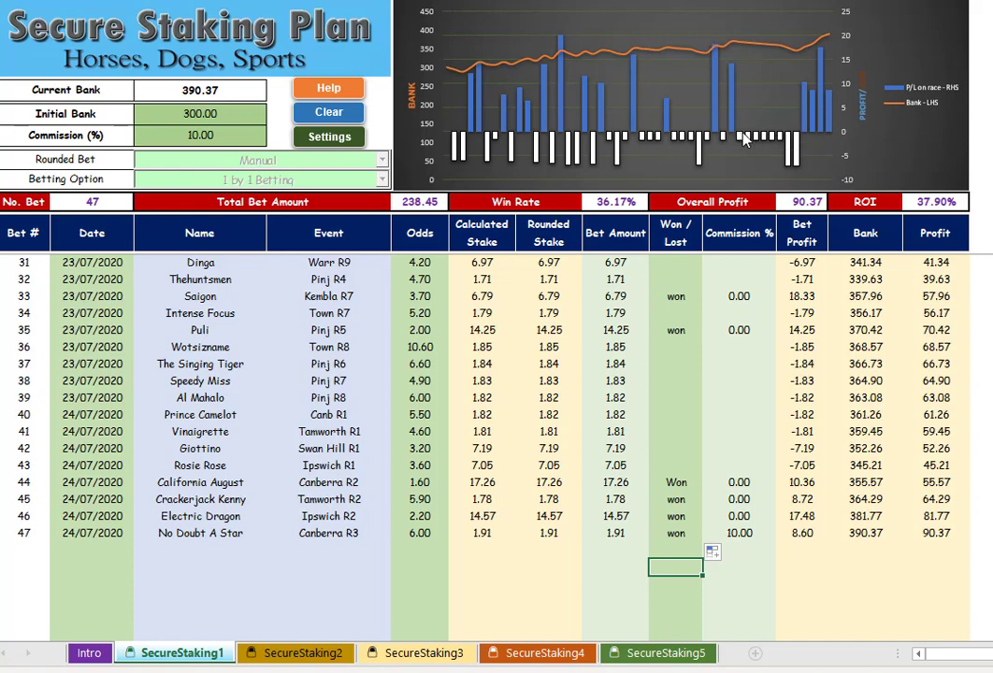
- Review the profit chart and the full list of bets from 1 to 47 on the SecureStaking1 sheet
mouse_move(740, 140)
scroll(254, 417, up, 7)
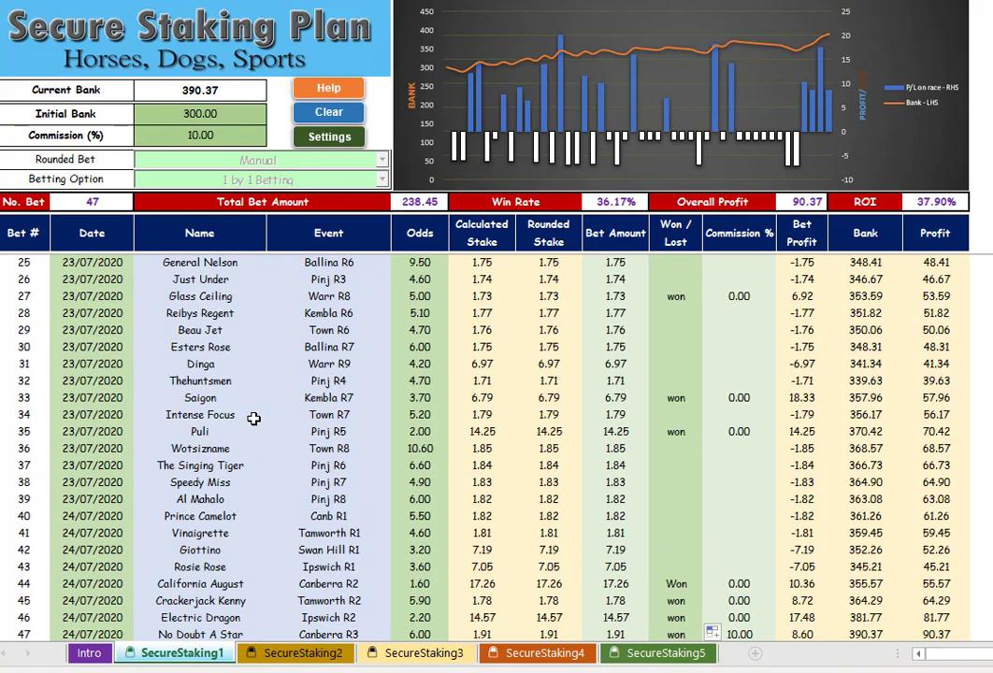
scroll(254, 419, up, 3)
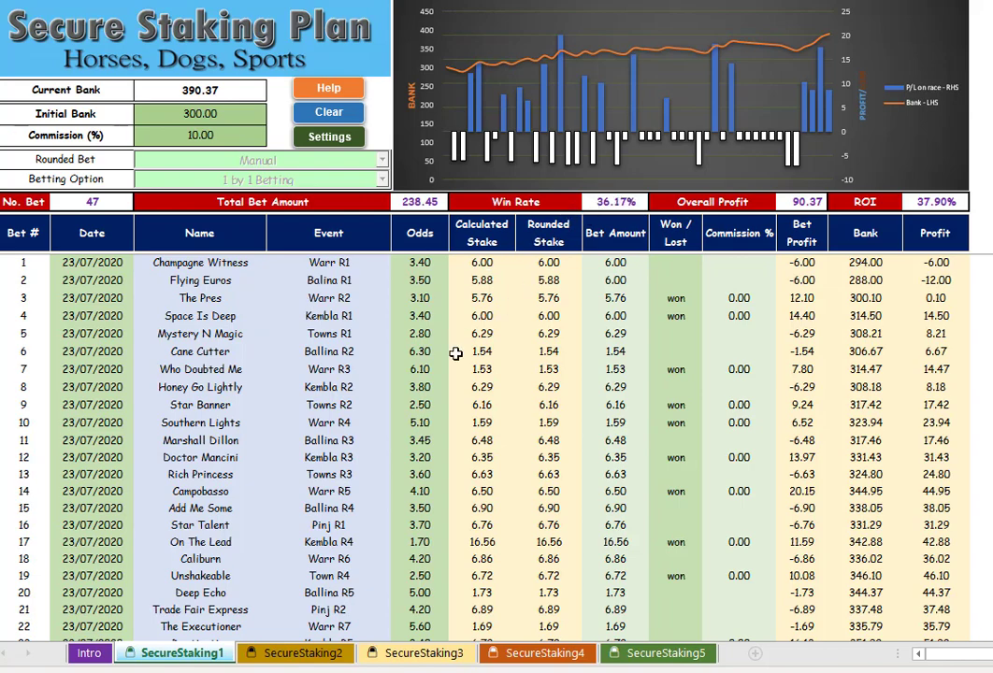
scroll(425, 415, down, 7)
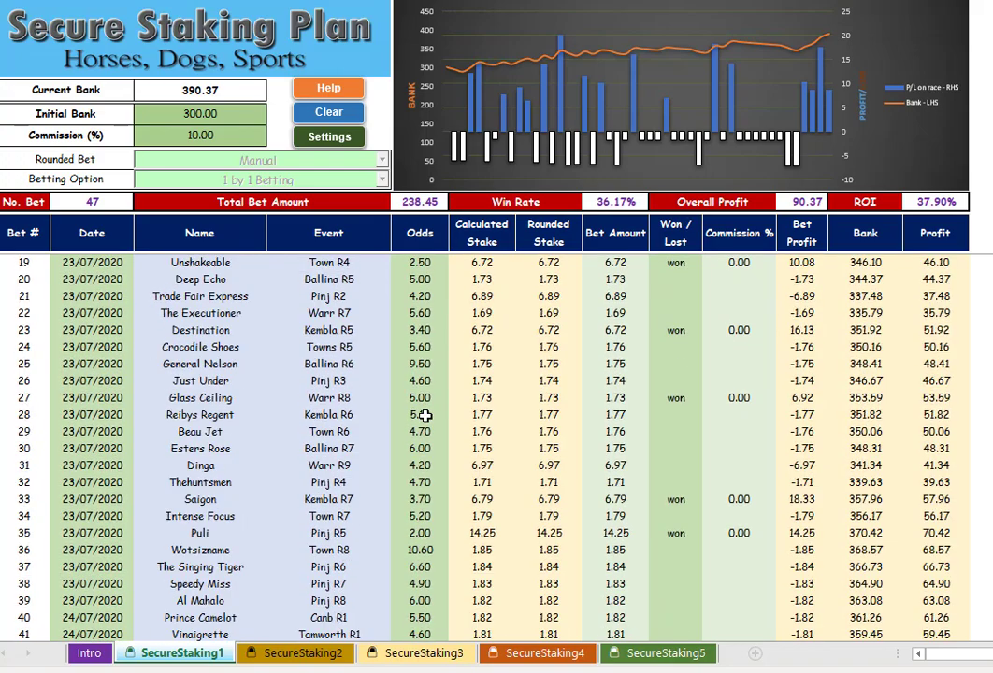
scroll(425, 415, down, 2)
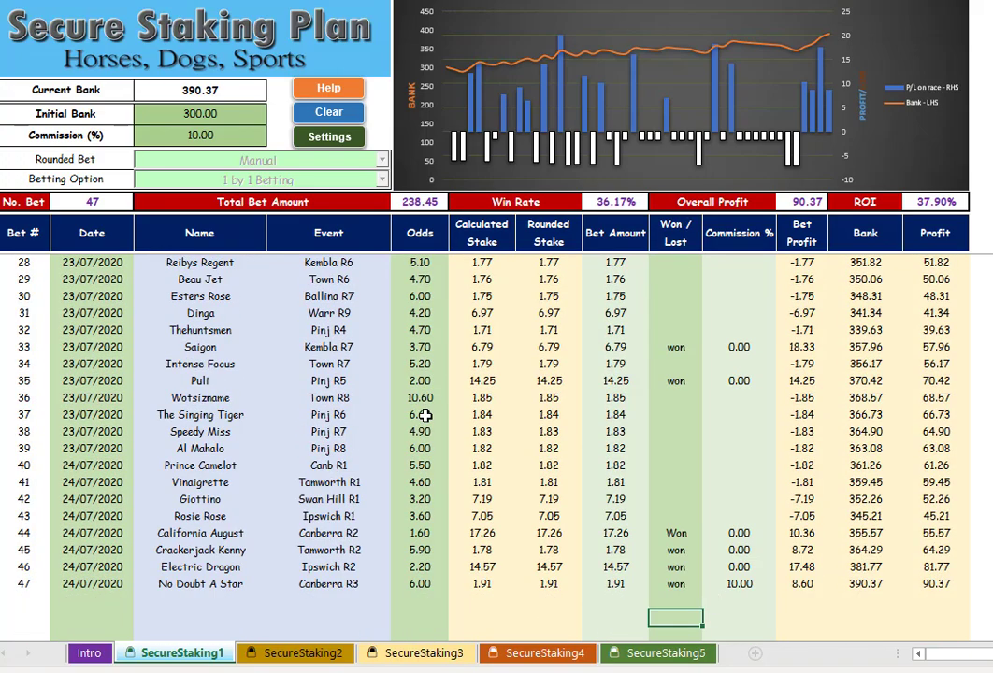
scroll(425, 415, up, 9)
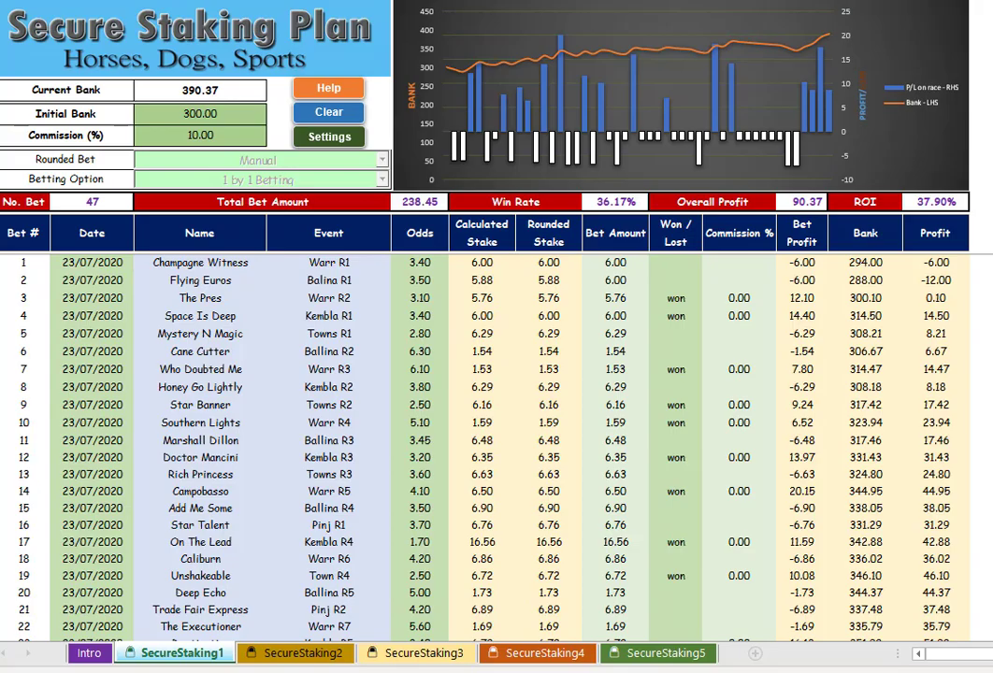
- Switch to the racing price monitor in the browser and examine No Doubt A Star's T1 to T6 prices in Canberra R3
click(412, 631)
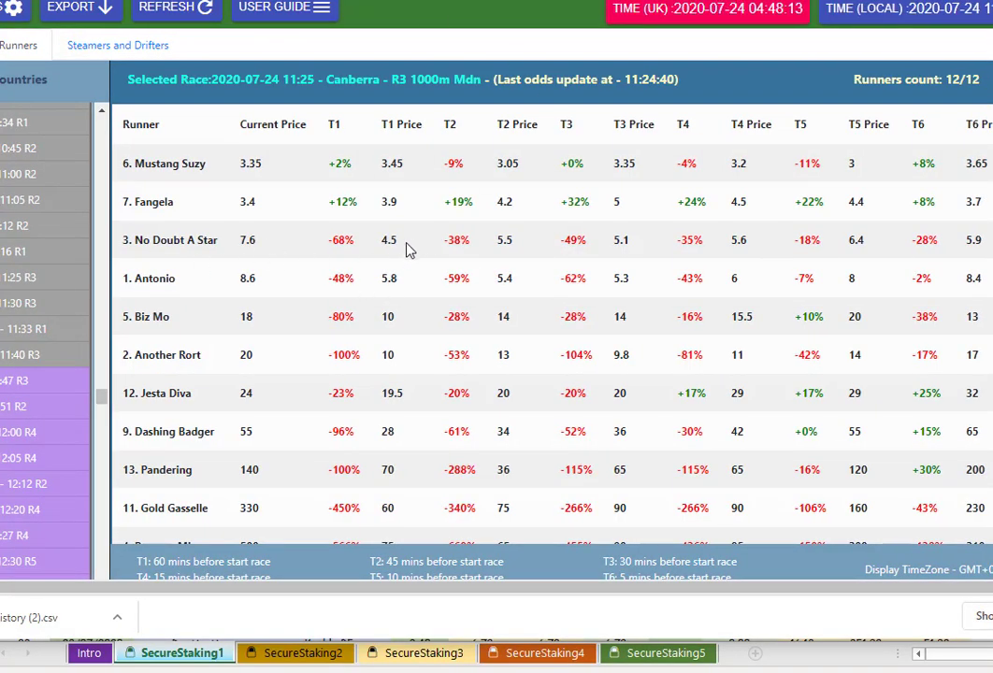
drag(413, 248, 385, 240)
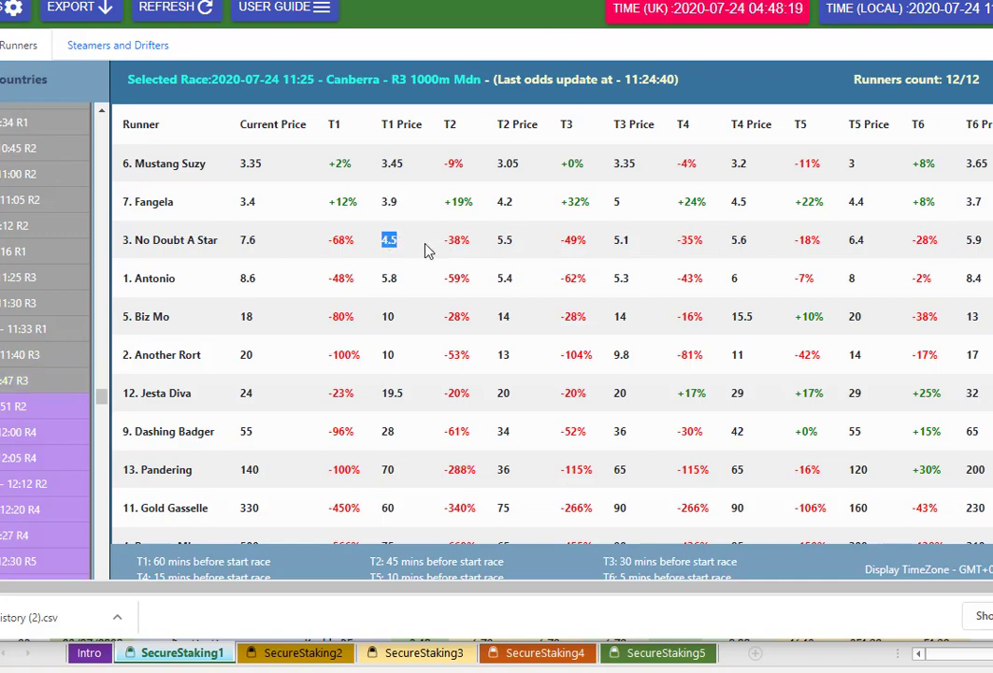
double_click(503, 241)
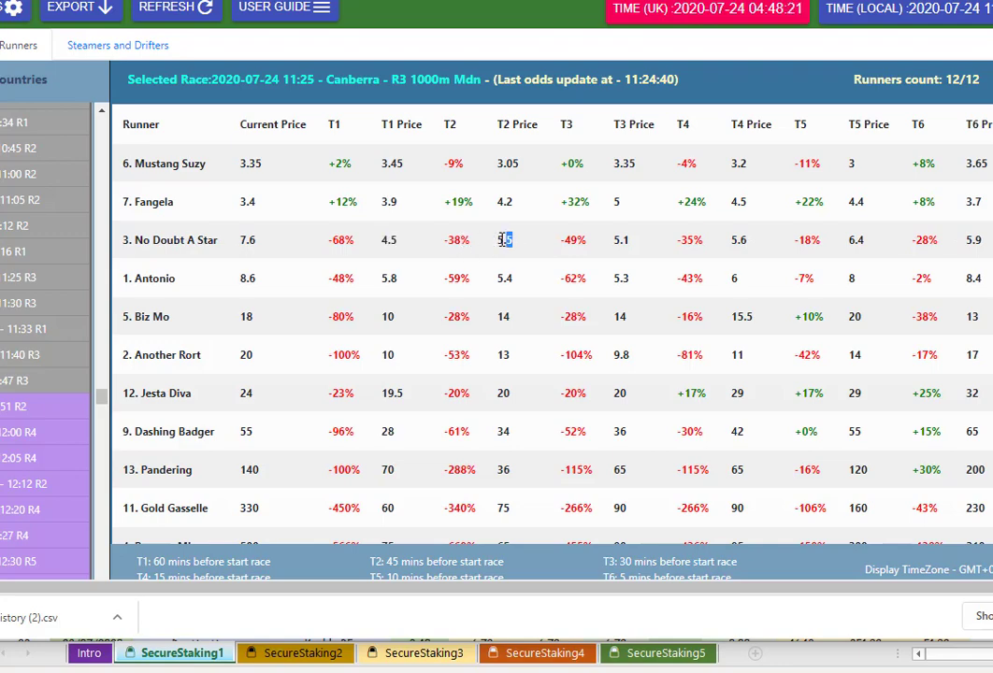
double_click(619, 240)
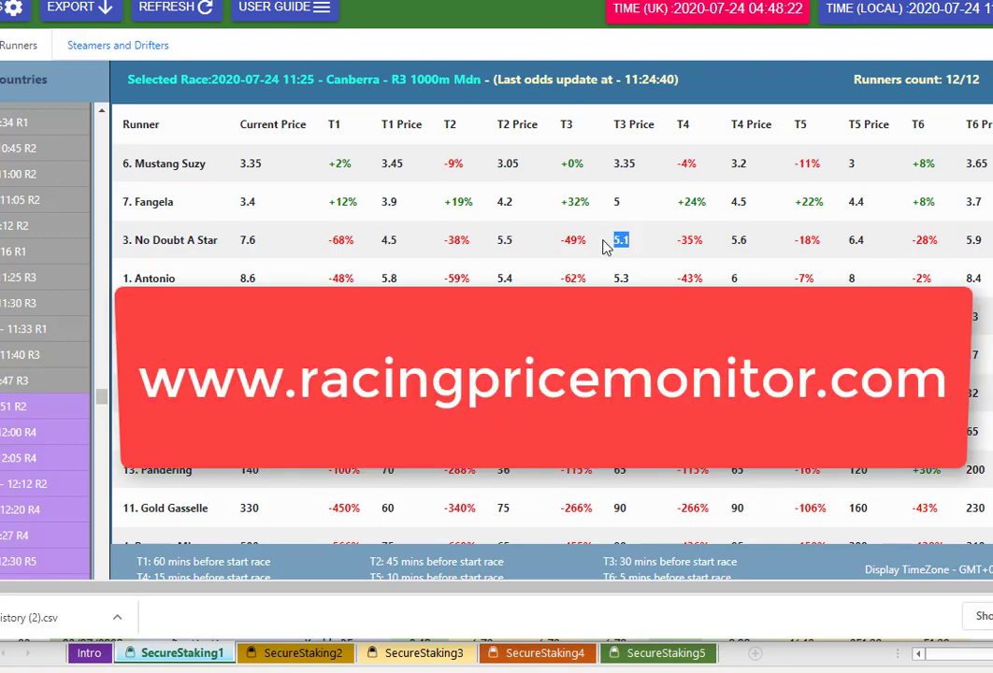
double_click(737, 240)
double_click(854, 241)
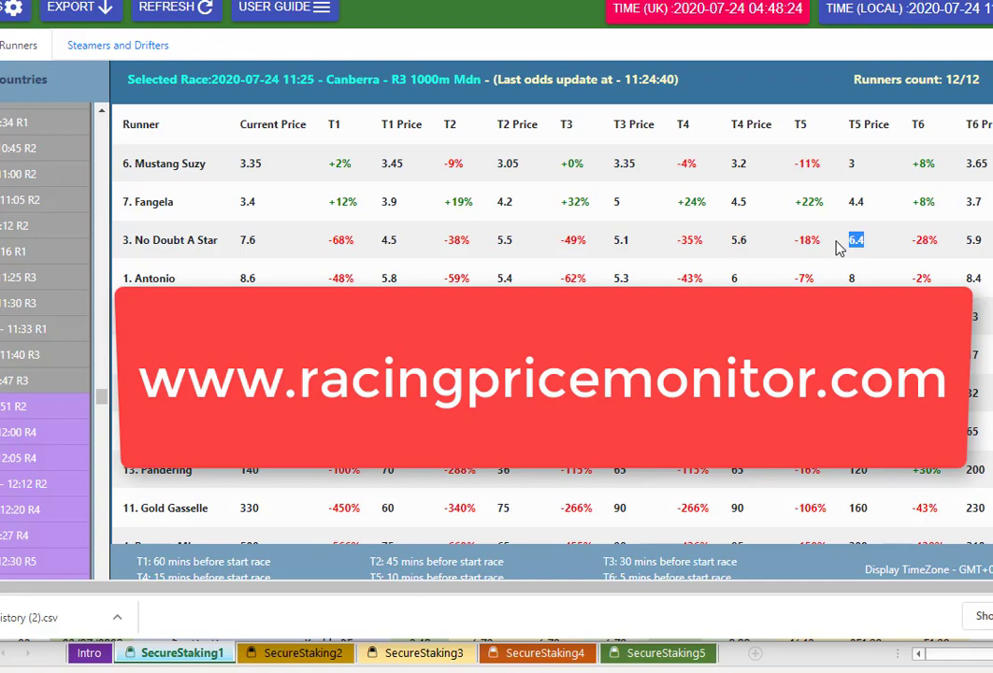
double_click(973, 240)
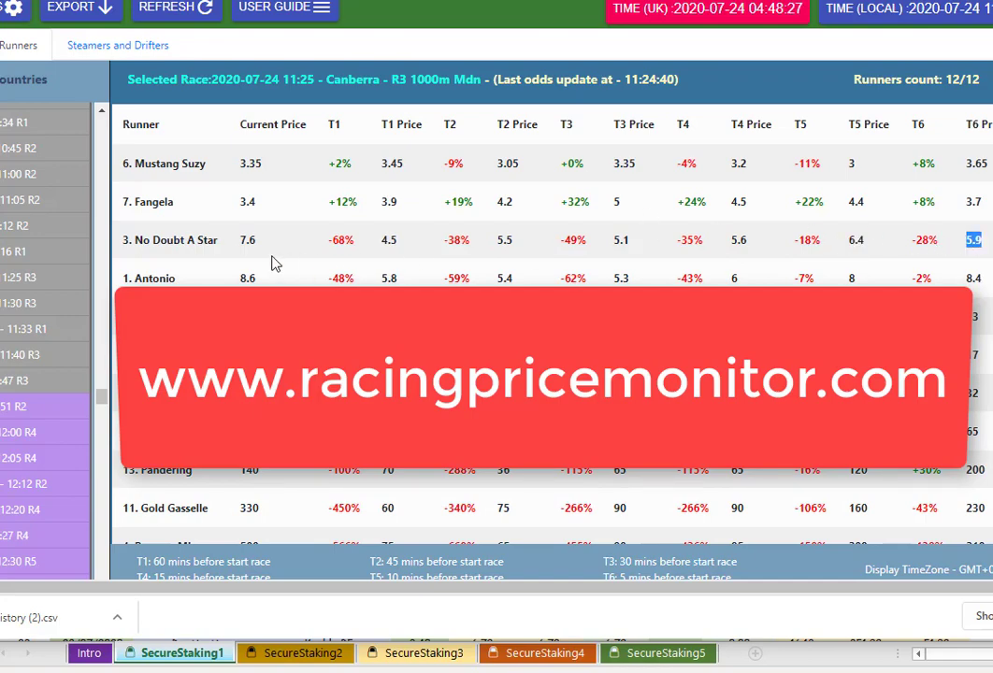
- Check No Doubt A Star's current price and its T1 percentage change in the Canberra R3 runners table
double_click(247, 241)
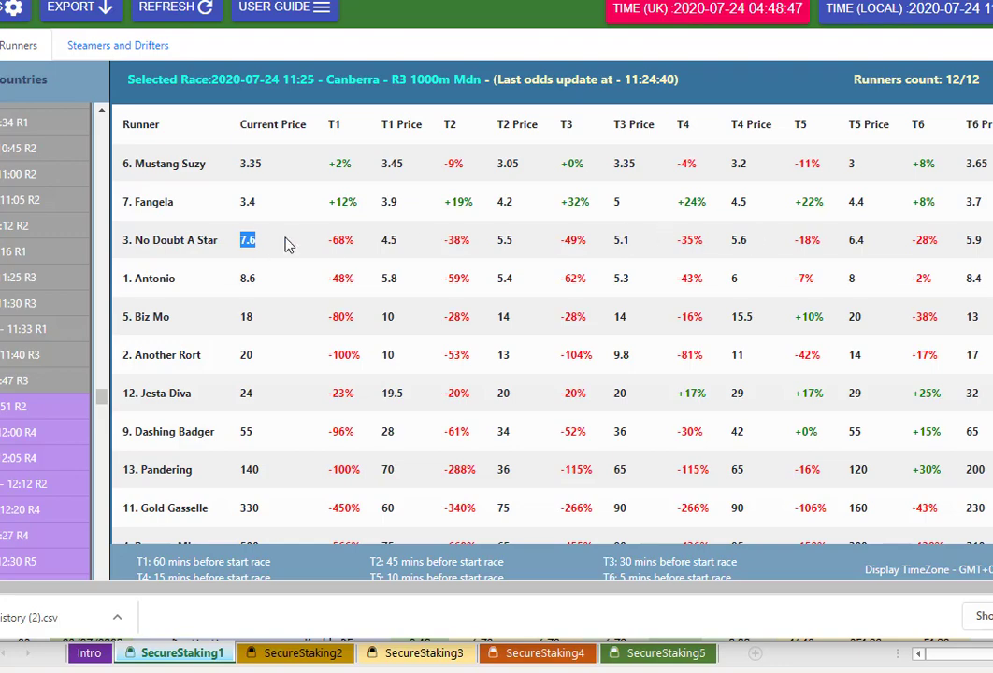
click(343, 245)
drag(359, 246, 326, 241)
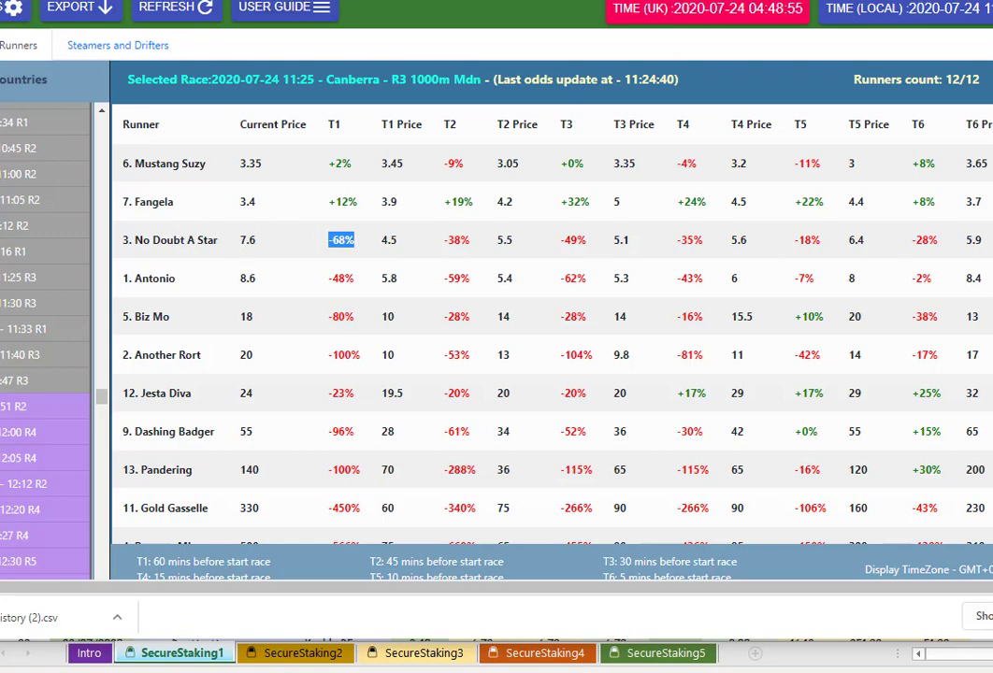
- Switch back to the staking workbook in Excel and clear all bet data from the SecureStaking1 sheet, accepting the confirmation
key(alt+Tab)
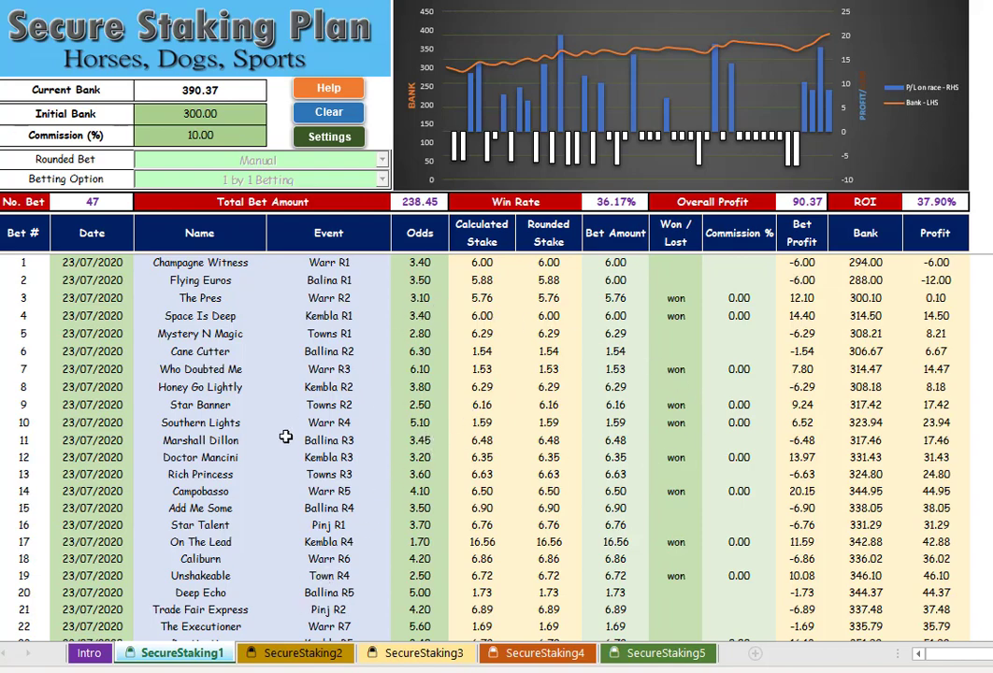
scroll(283, 445, down, 2)
scroll(283, 445, down, 5)
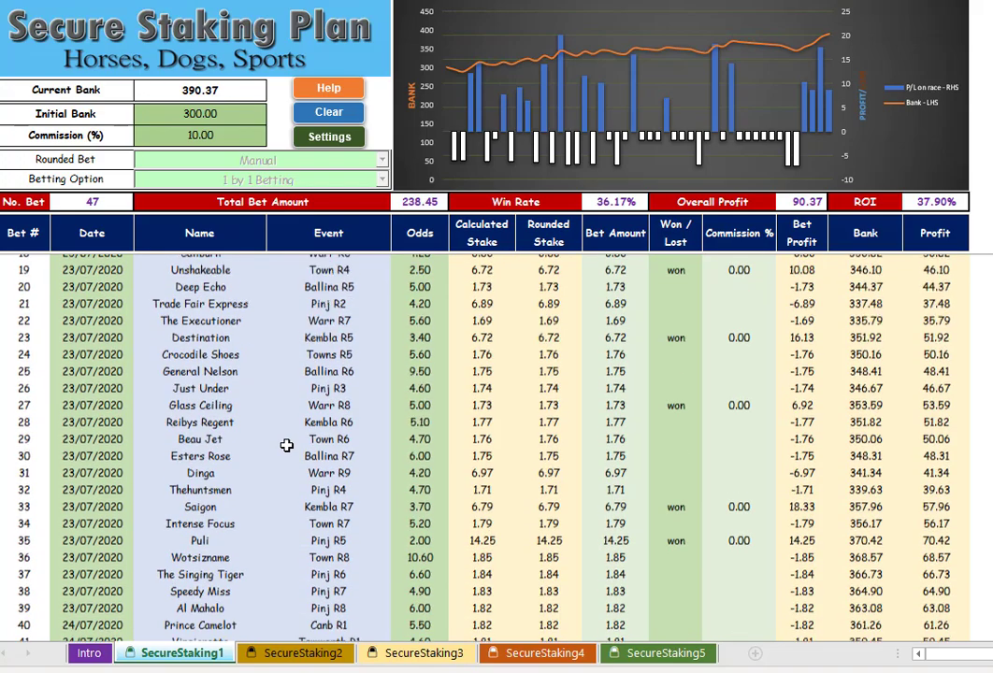
scroll(286, 445, down, 3)
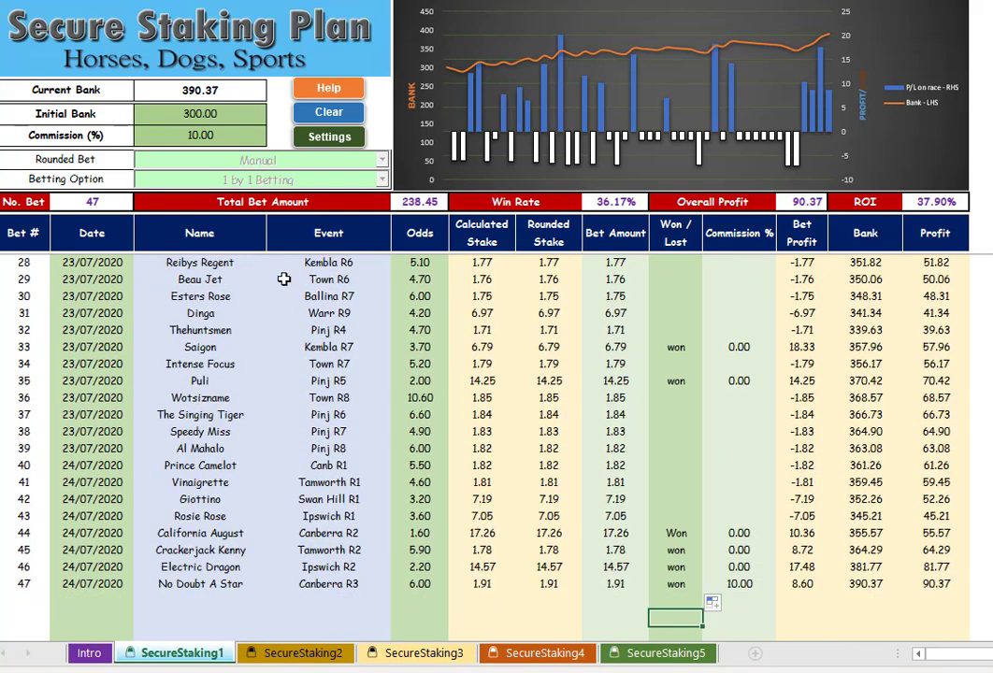
click(328, 112)
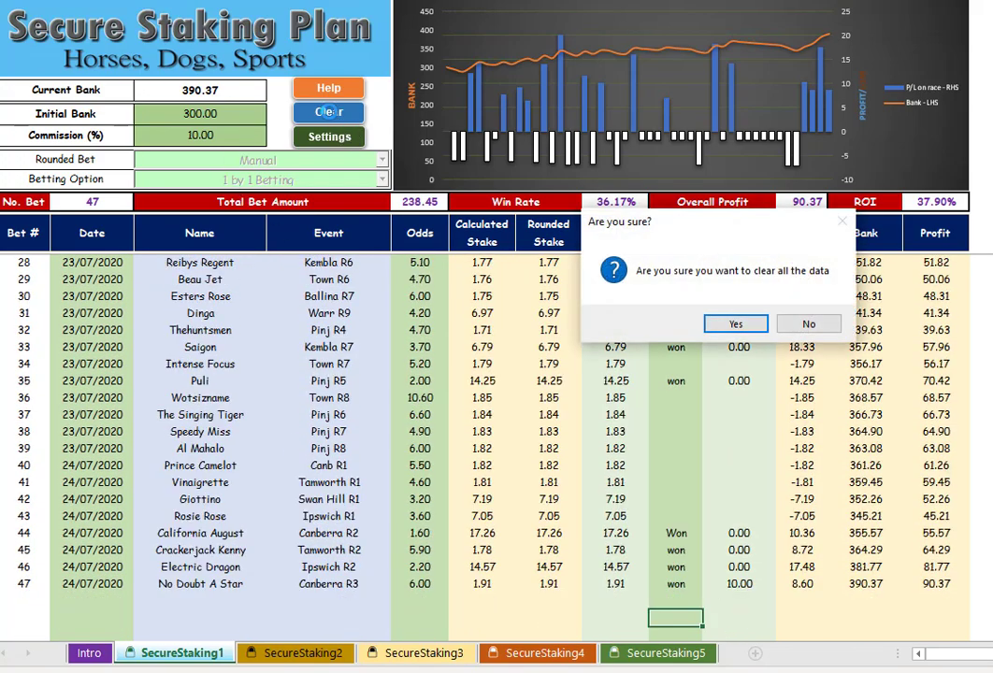
click(735, 324)
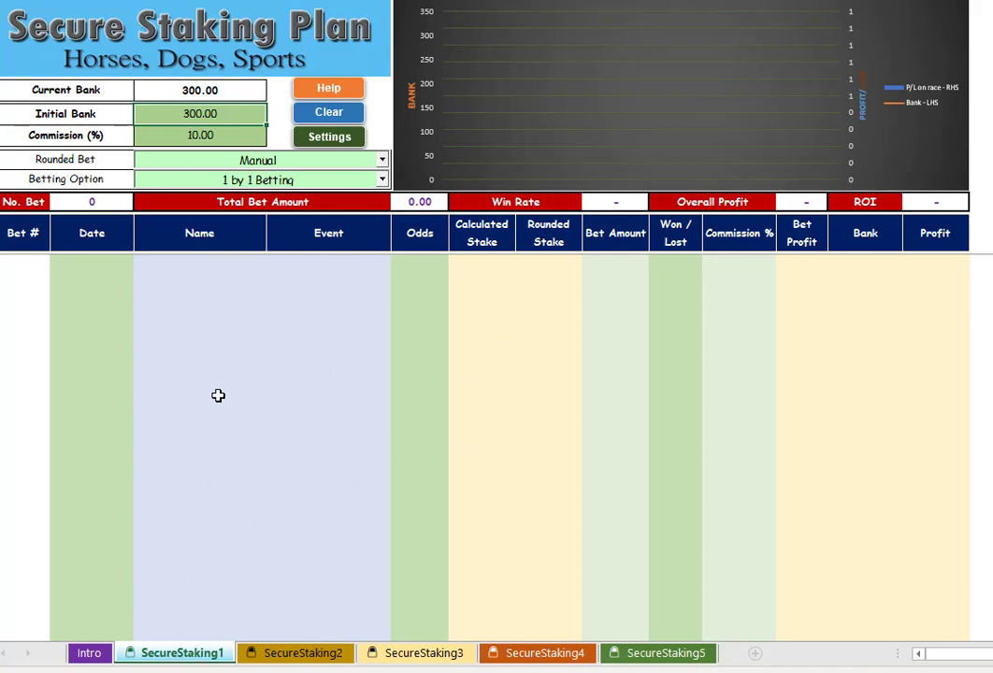
- Open the SecureStaking2 sheet and look back through its bets toward the first entries
click(291, 652)
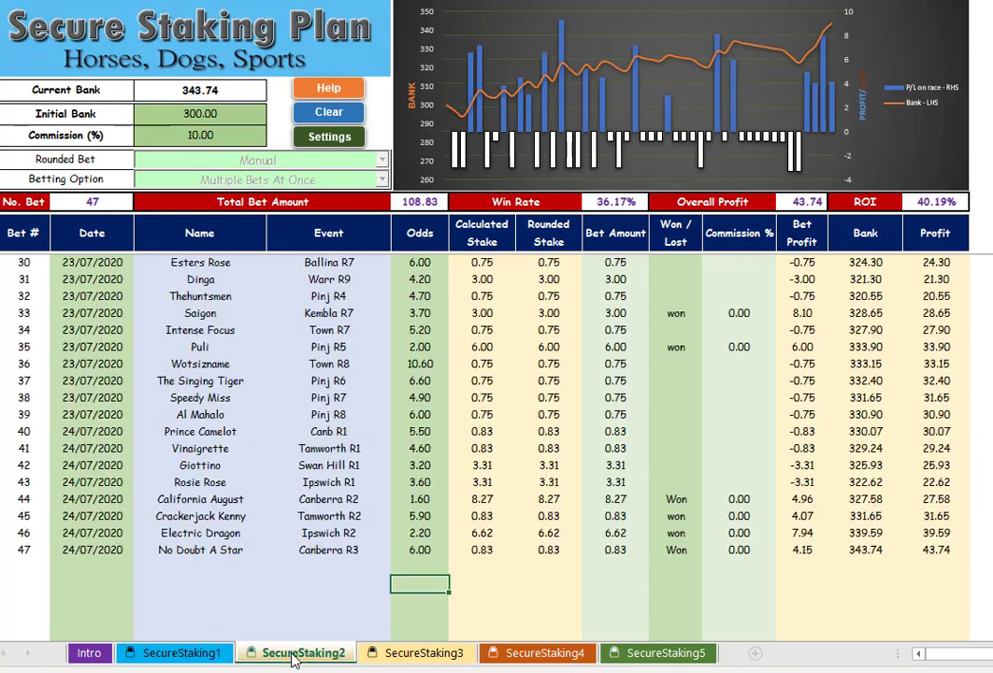
scroll(302, 483, up, 3)
scroll(302, 483, up, 7)
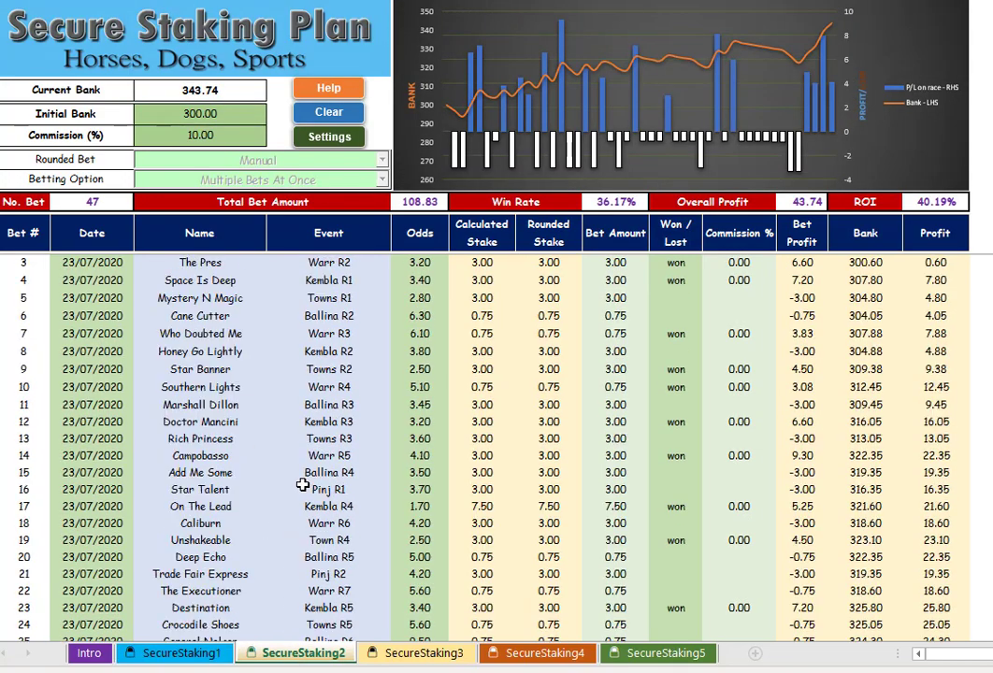